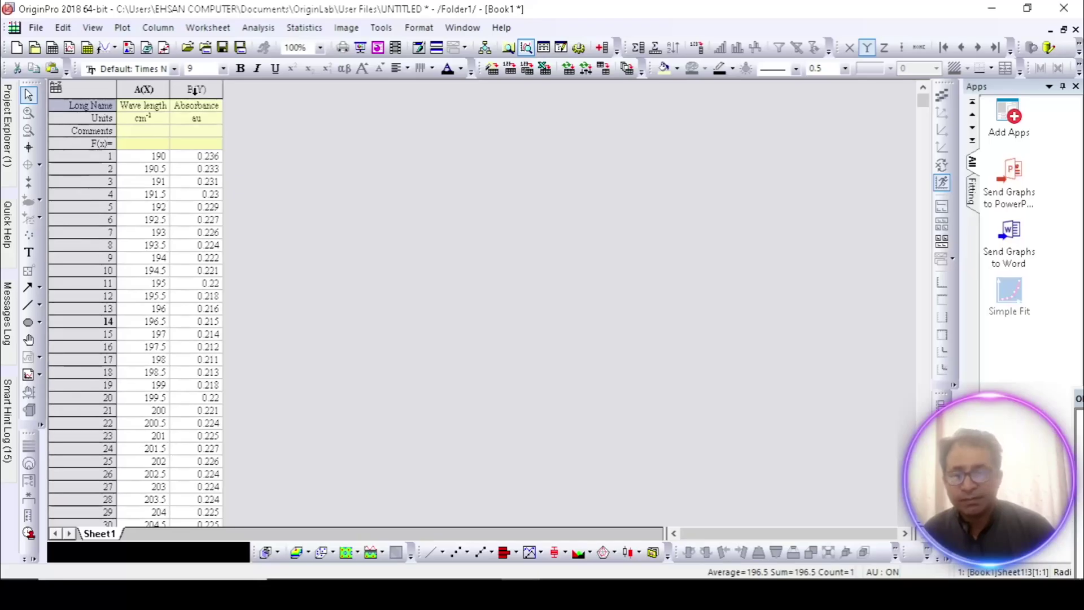
Add a new column C to the worksheet and set its long name to "Absorption Coefficient"
left_click(604, 48)
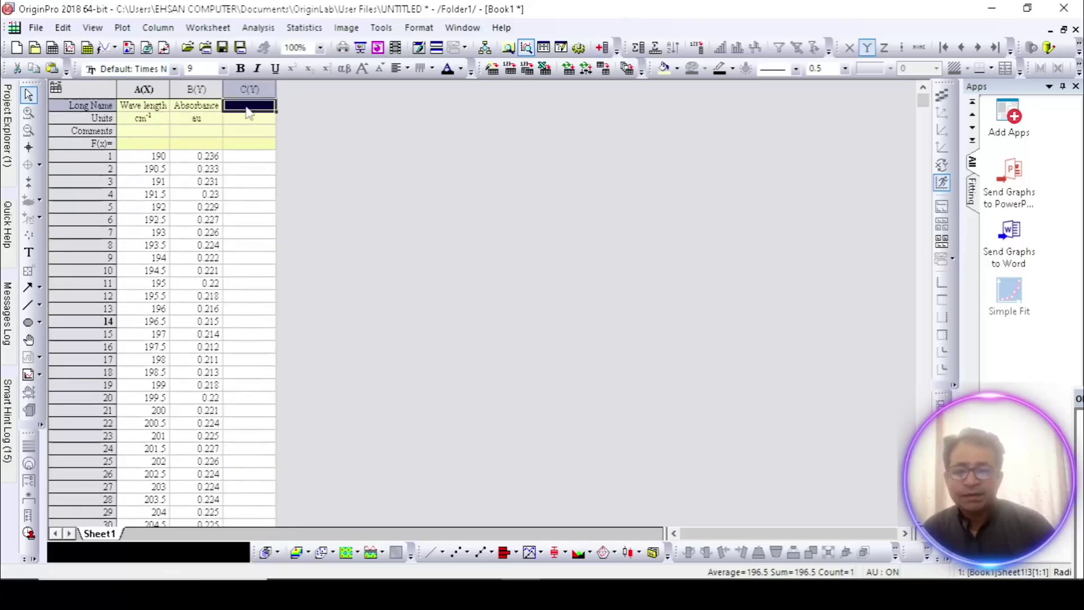
type("A")
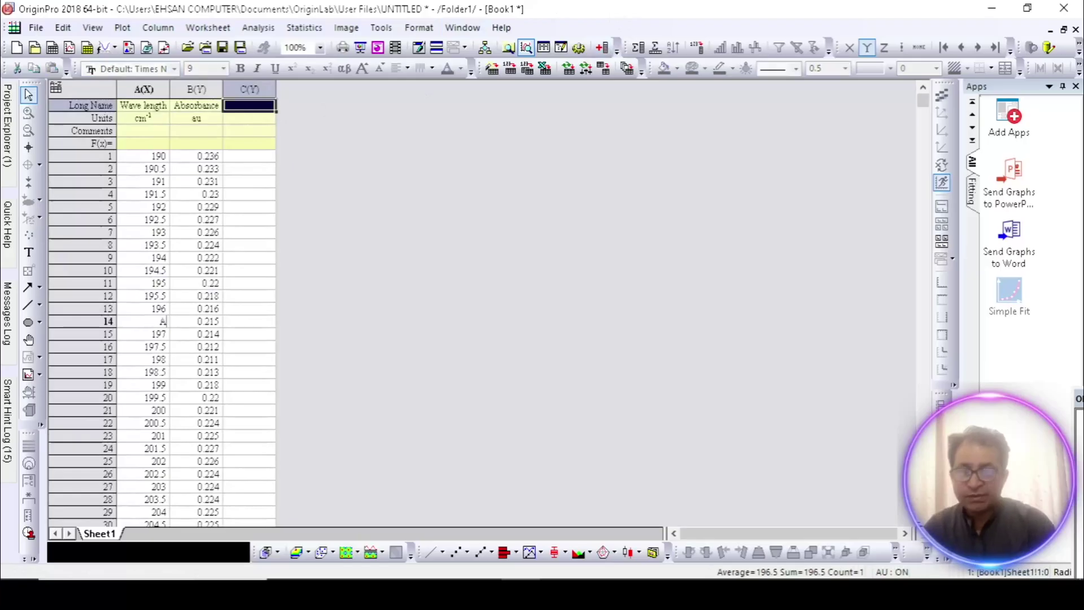
left_click(246, 185)
left_click(237, 106)
type("Absorption Coefficient")
Insert the Greek letter α from the symbol map as the units of the Absorption Coefficient column
left_click(246, 120)
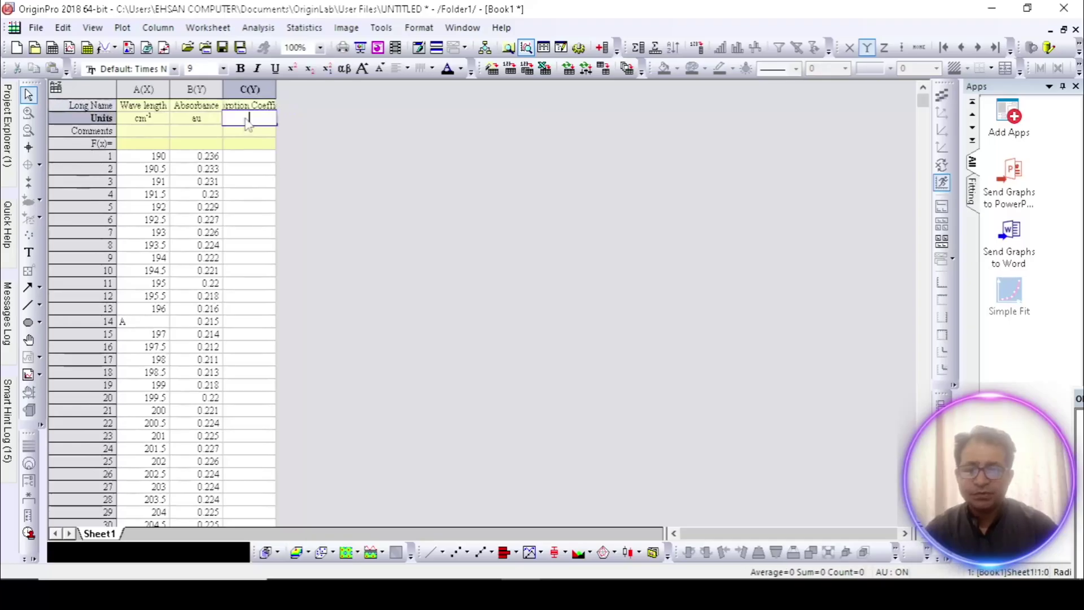
left_click(248, 121)
right_click(249, 123)
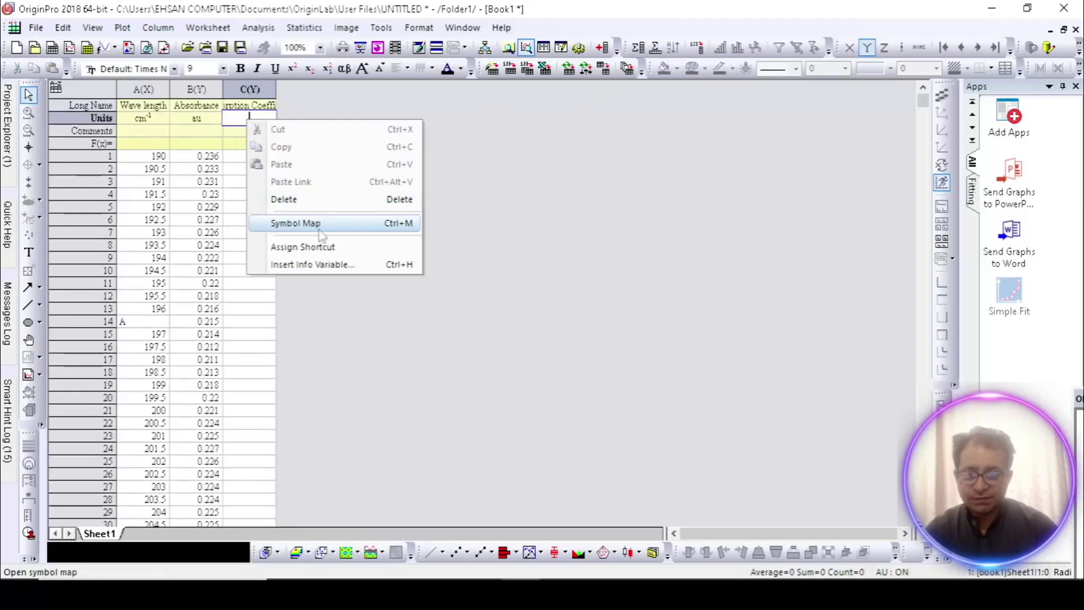
left_click(320, 221)
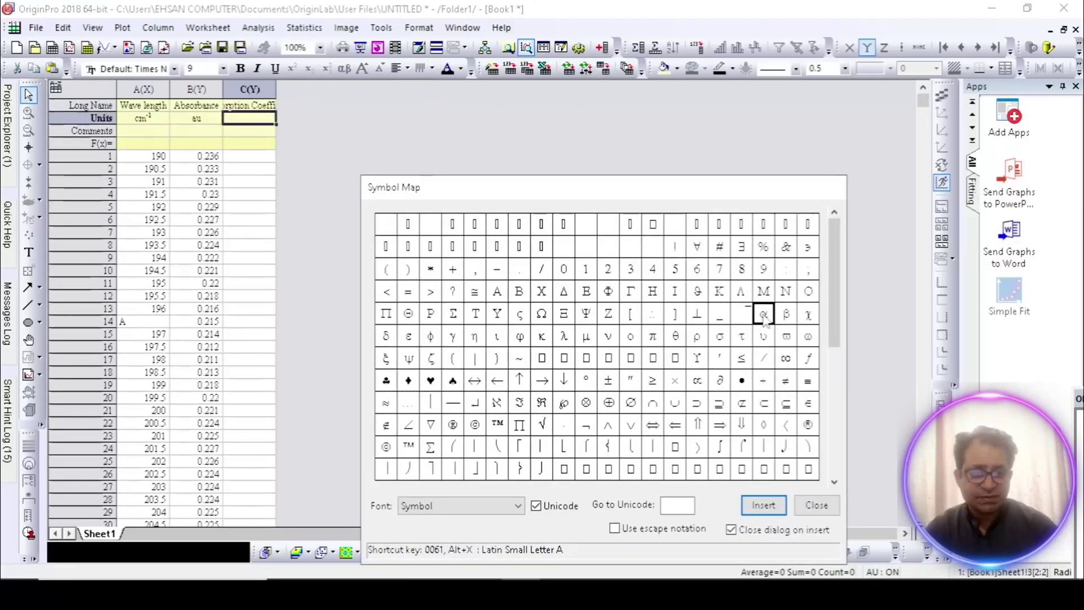
left_click(764, 505)
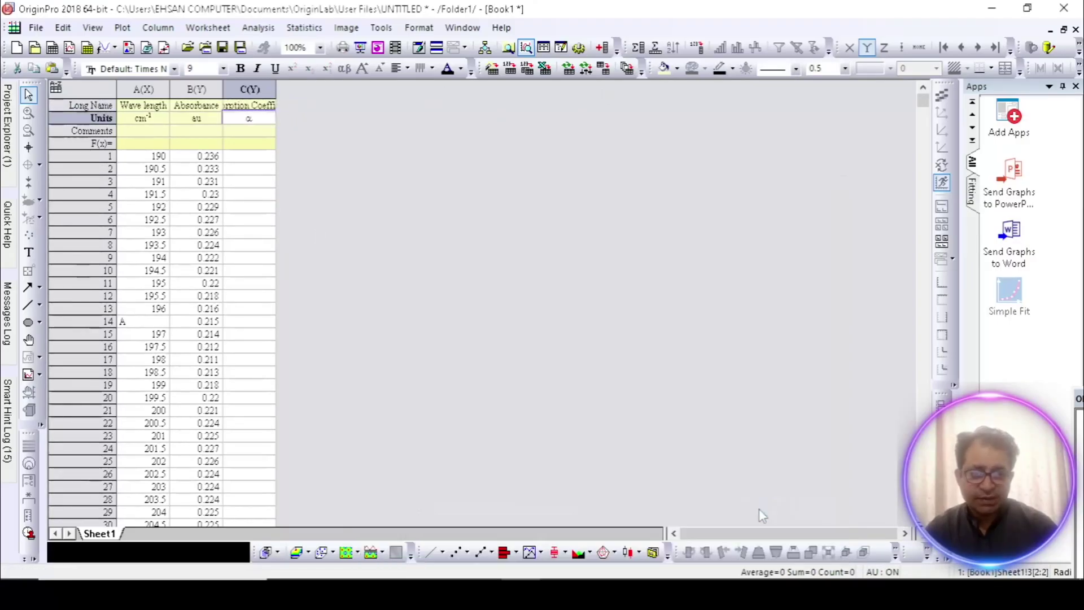
Set the Absorption Coefficient column's F(x) formula to 2.302*B
left_click(236, 145)
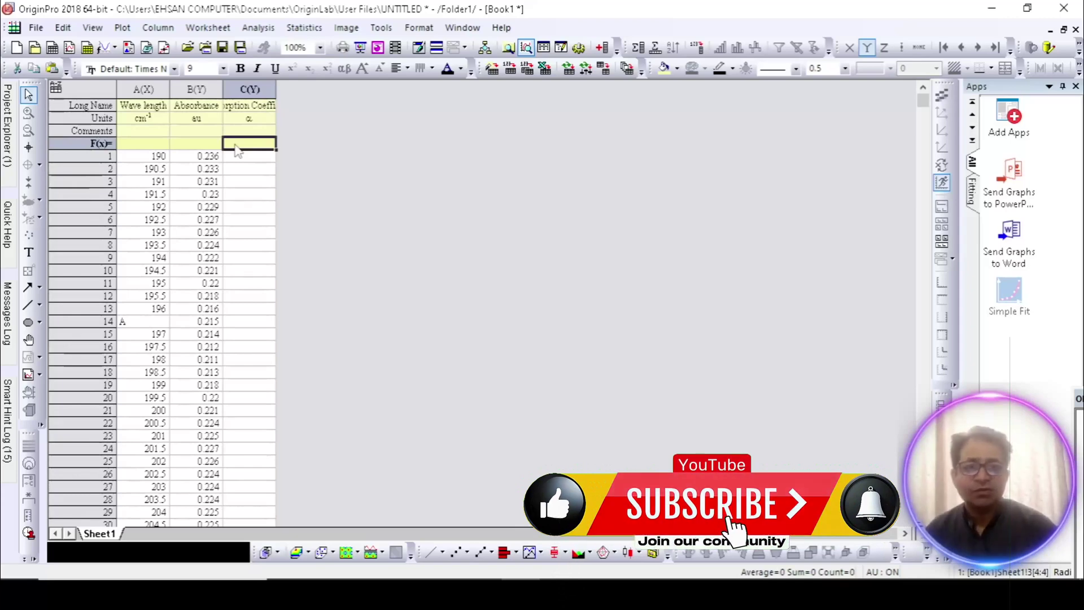
left_click(235, 145)
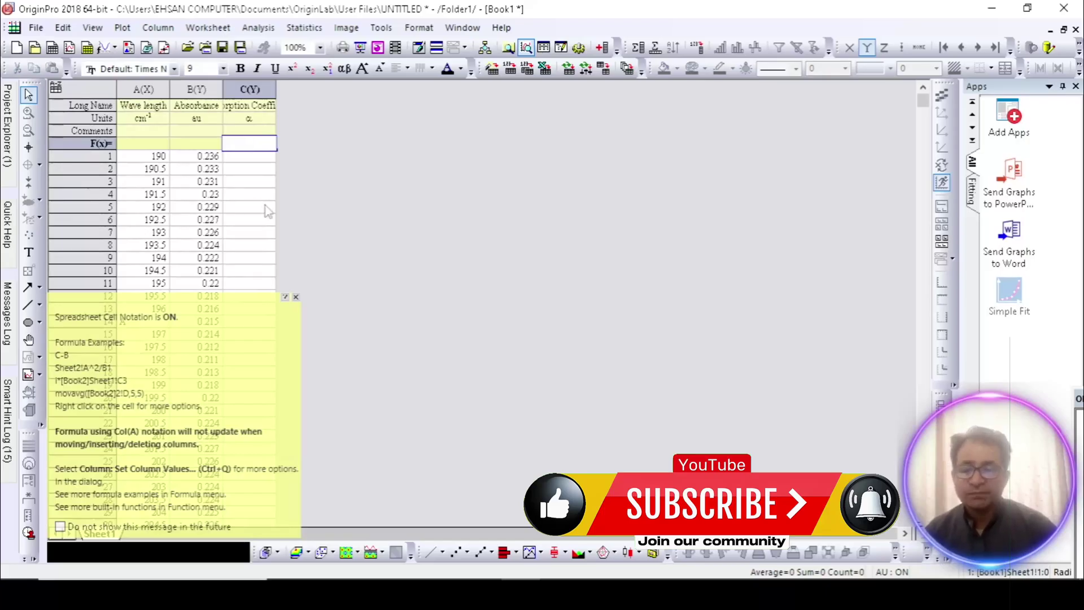
left_click(296, 297)
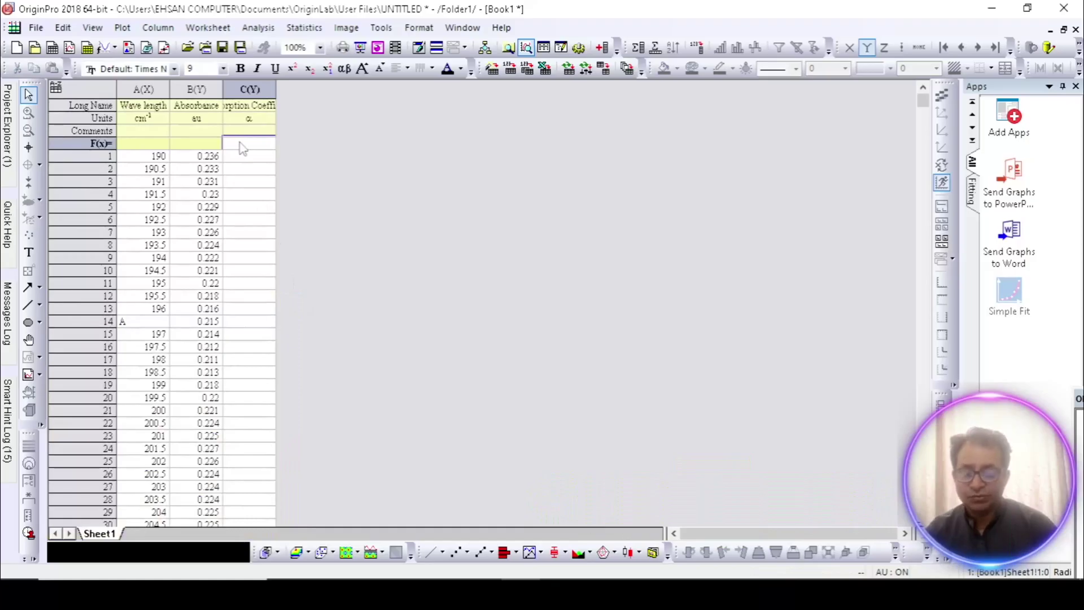
type("2.302*")
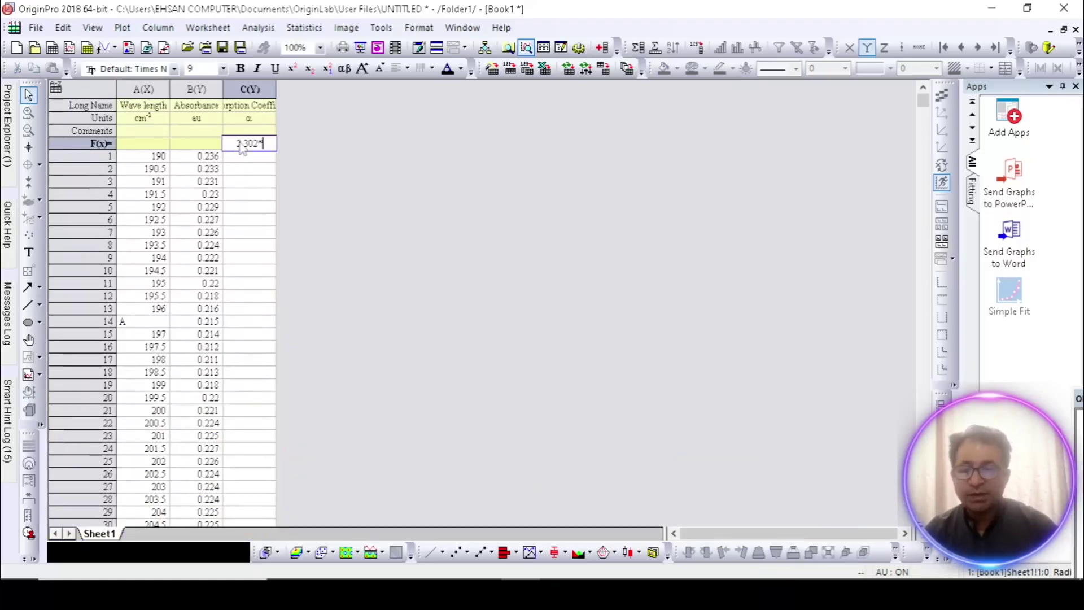
type("B")
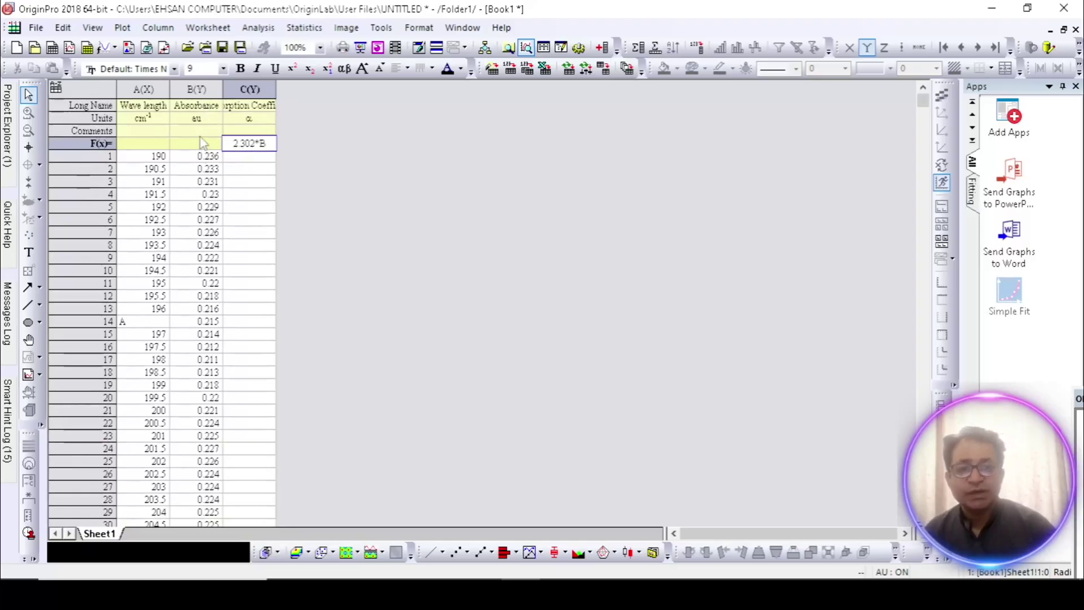
key("Return")
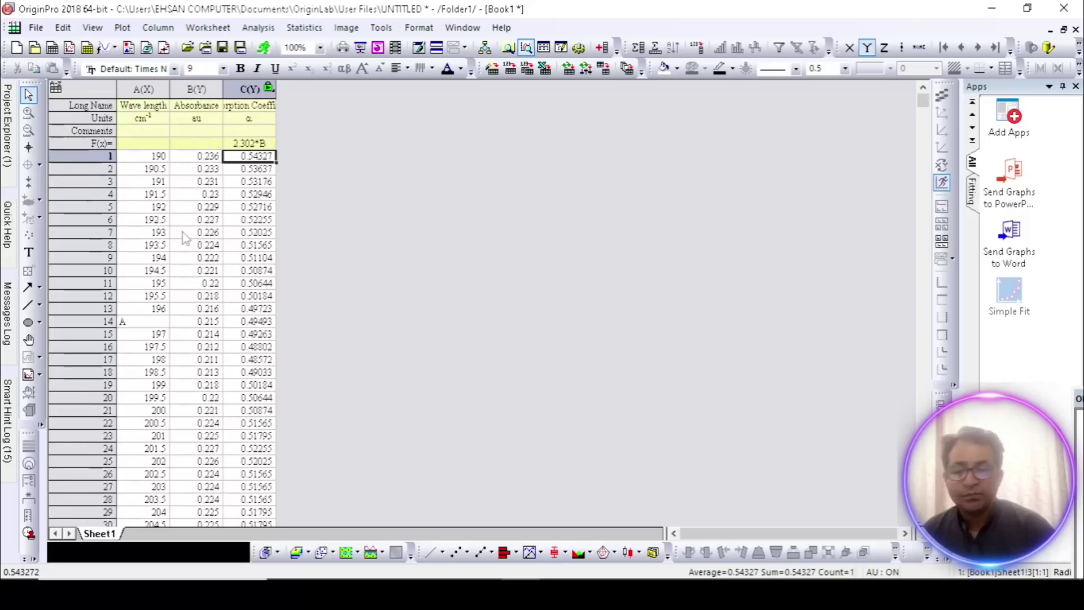
Widen column C to fit its long name and add a new column D after it
double_click(277, 91)
left_click(294, 182)
left_click(602, 48)
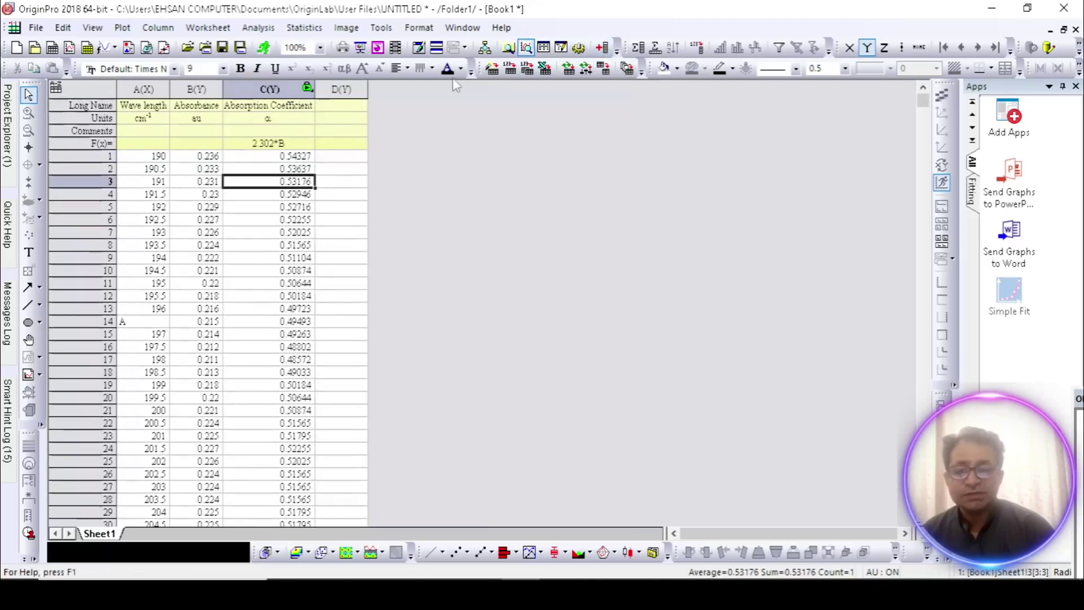
Set column D's long name to "Energy" and its units to "eV"
left_click(362, 107)
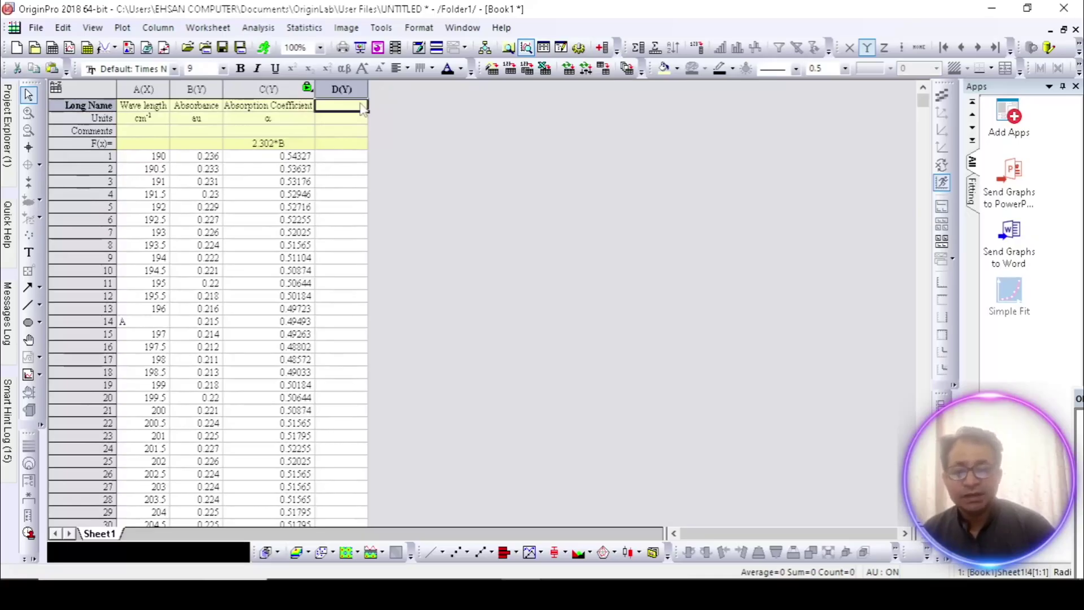
double_click(363, 109)
type("E")
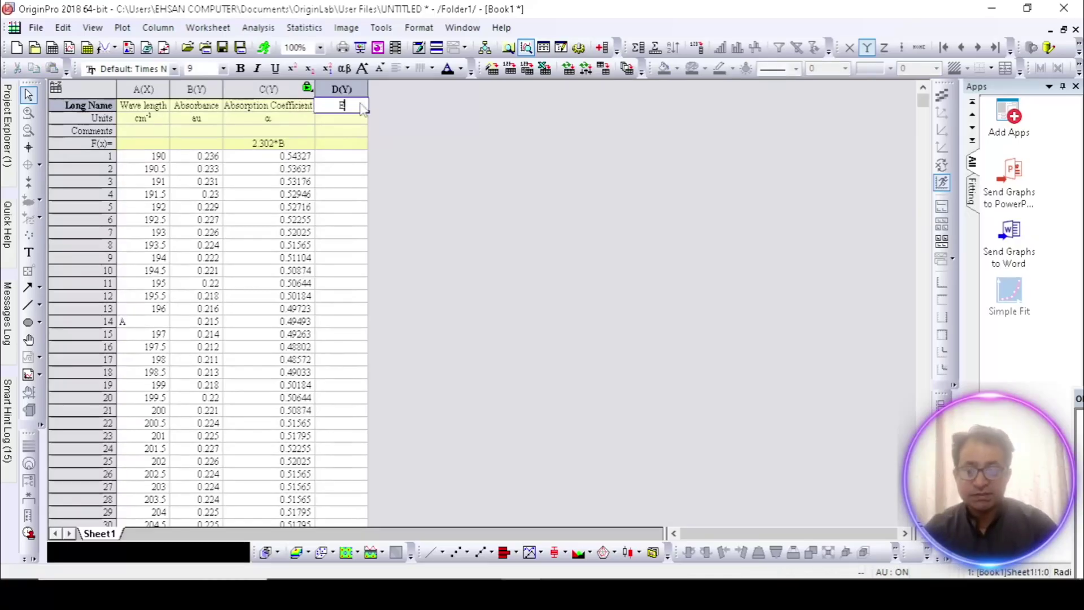
type("nergy")
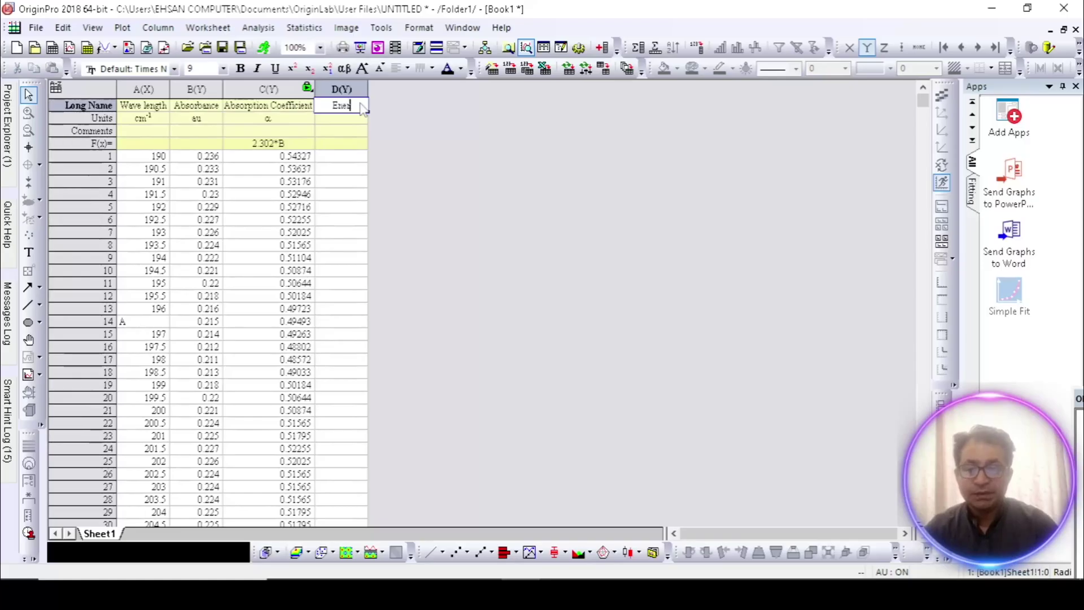
left_click(346, 122)
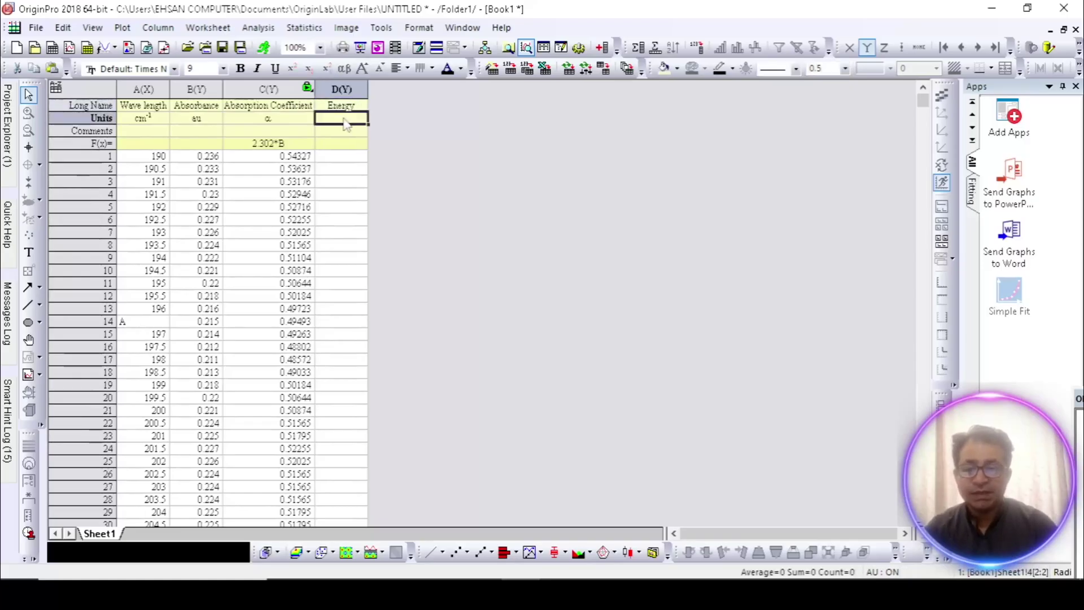
type("e")
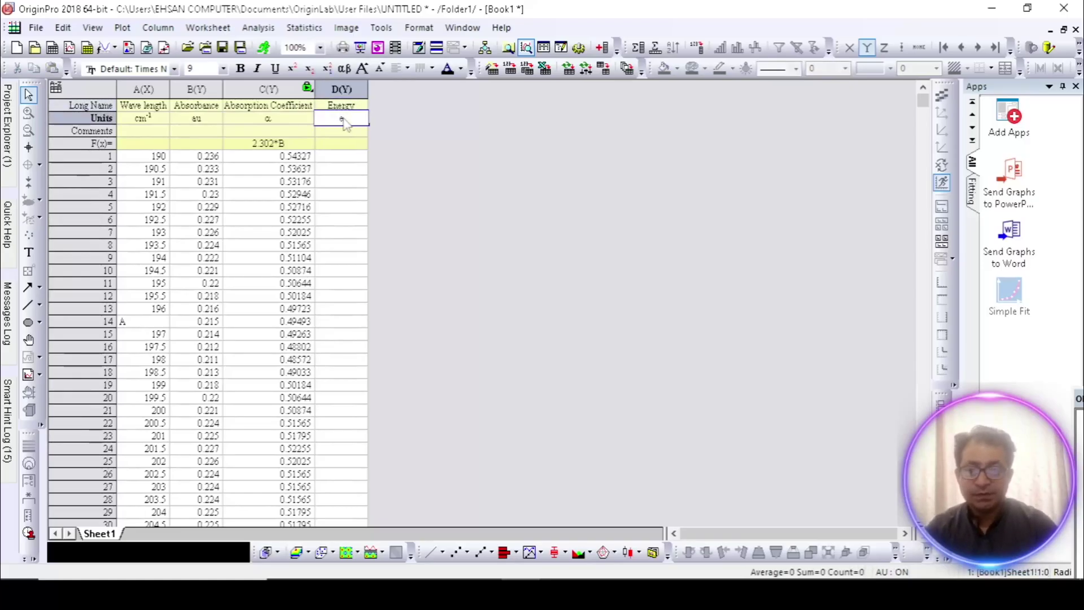
type("V")
Set the Energy column's F(x) formula to 1240/A
left_click(326, 148)
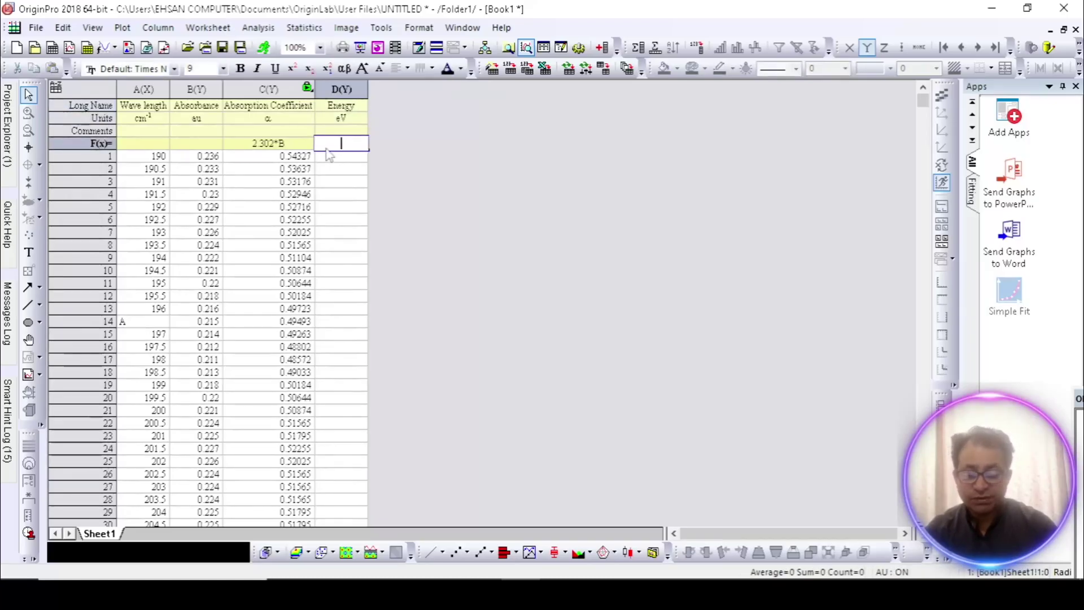
type("1240")
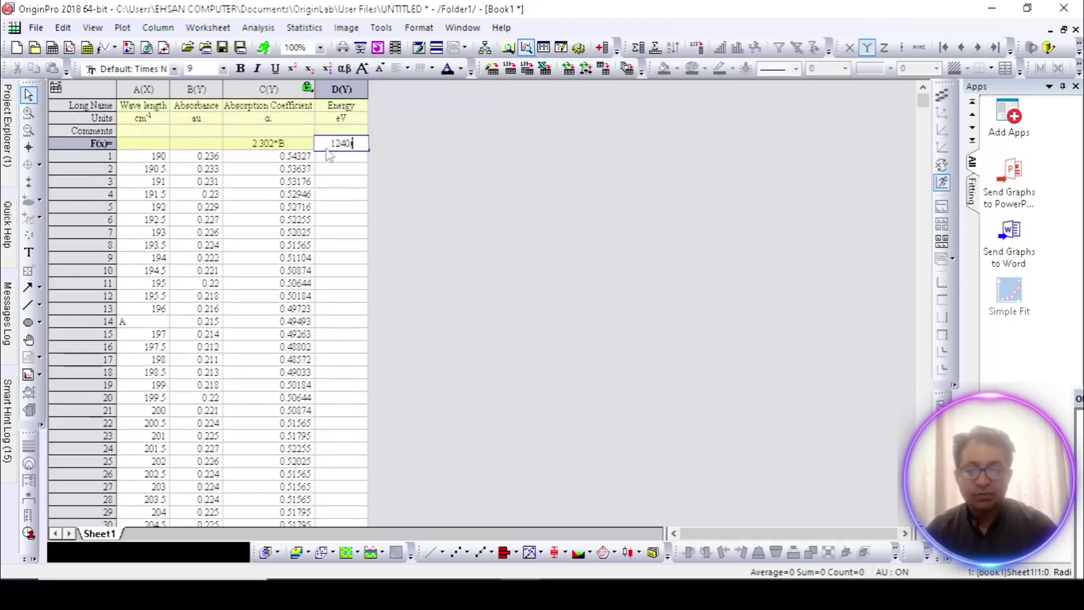
type("/")
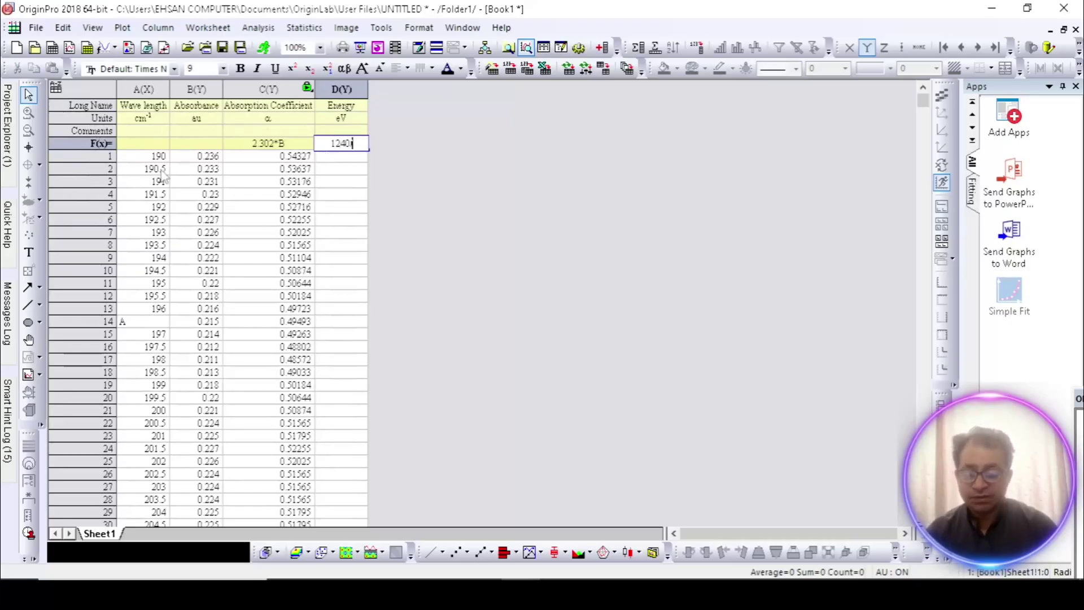
type("A")
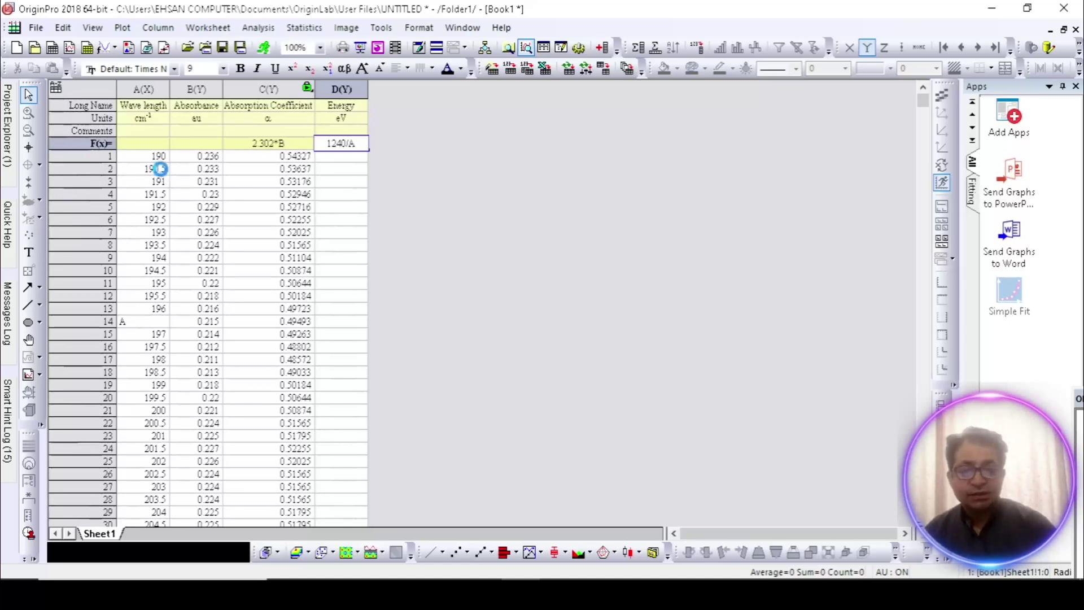
key("Return")
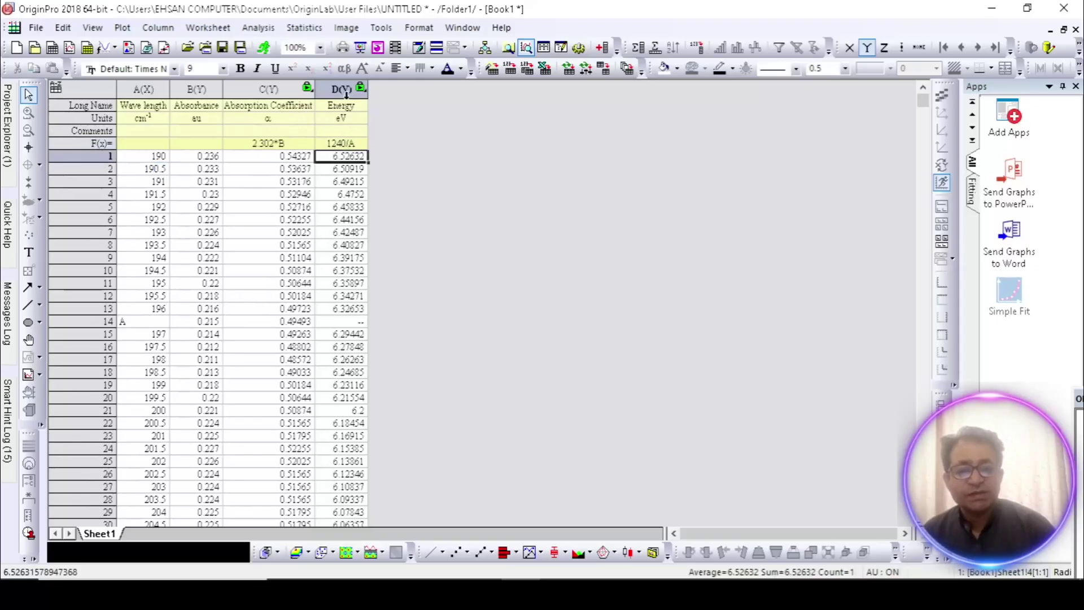
Switch to the PowerPoint presentation to review the Tauc plot equation and its exponent n, and return to the OriginPro worksheet
left_click(701, 594)
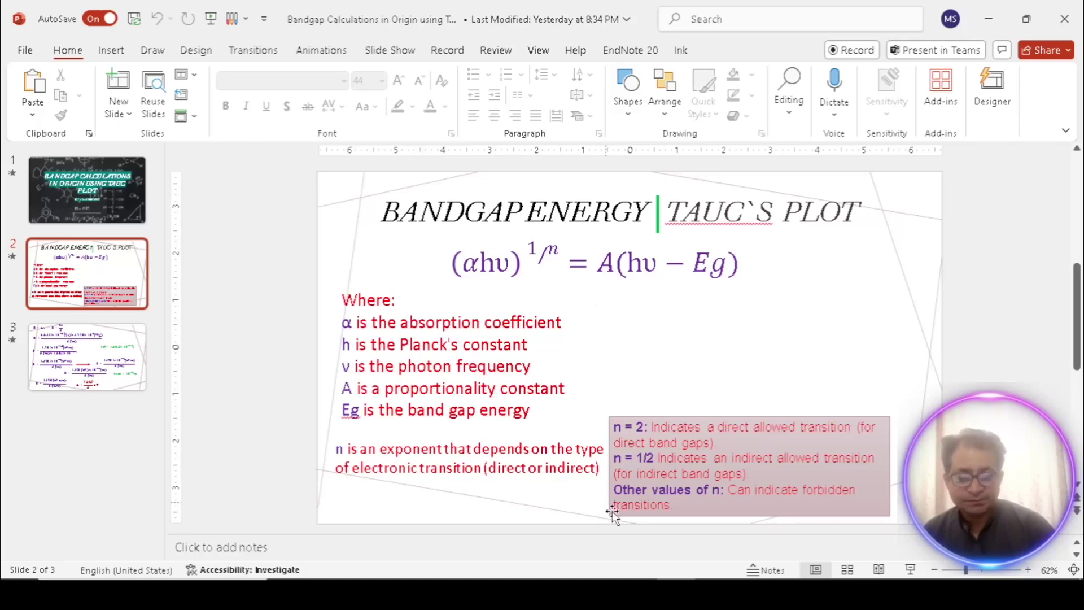
mouse_move(677, 593)
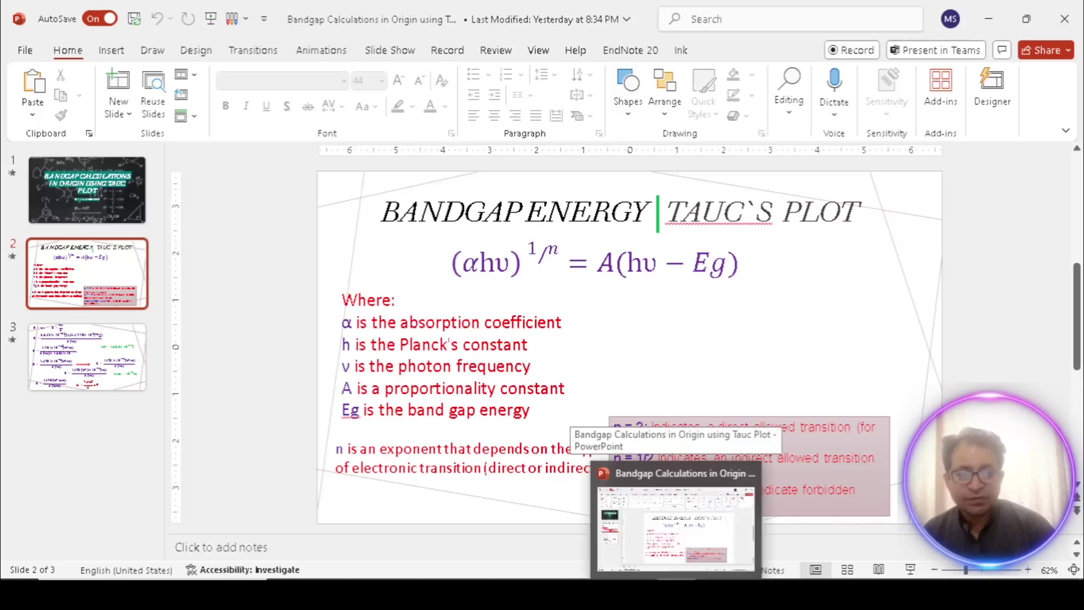
mouse_move(521, 593)
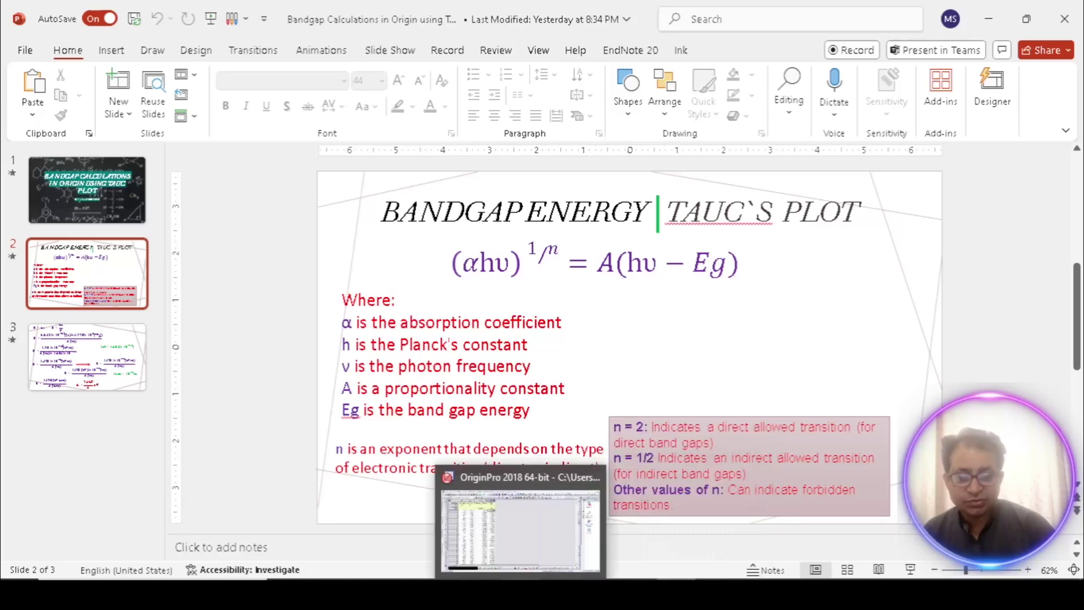
left_click(520, 525)
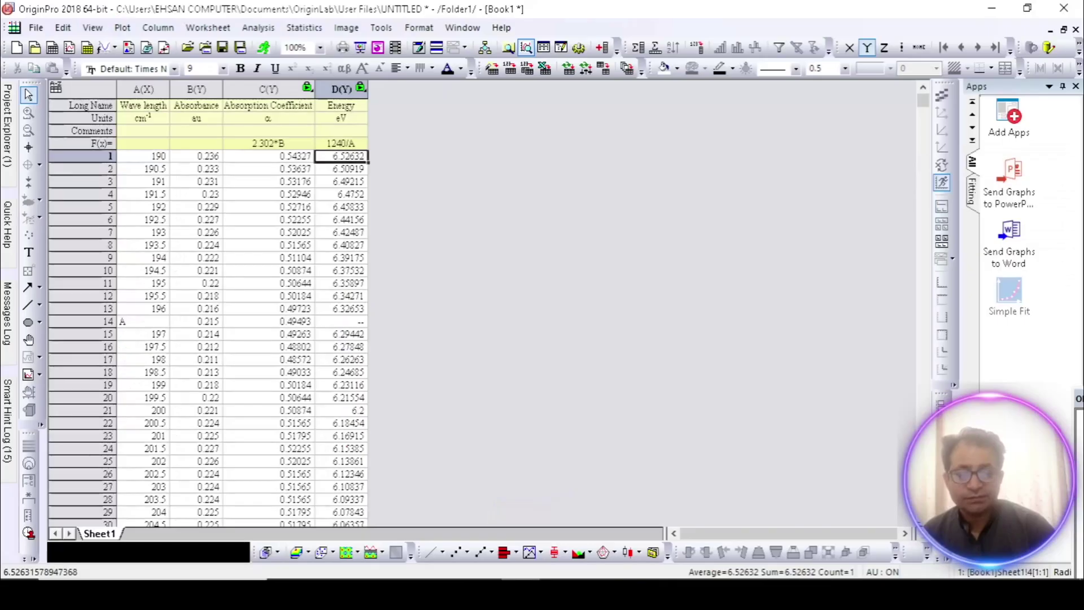
Add a new column E and start its long name with the symbol α followed by "h"
left_click(348, 111)
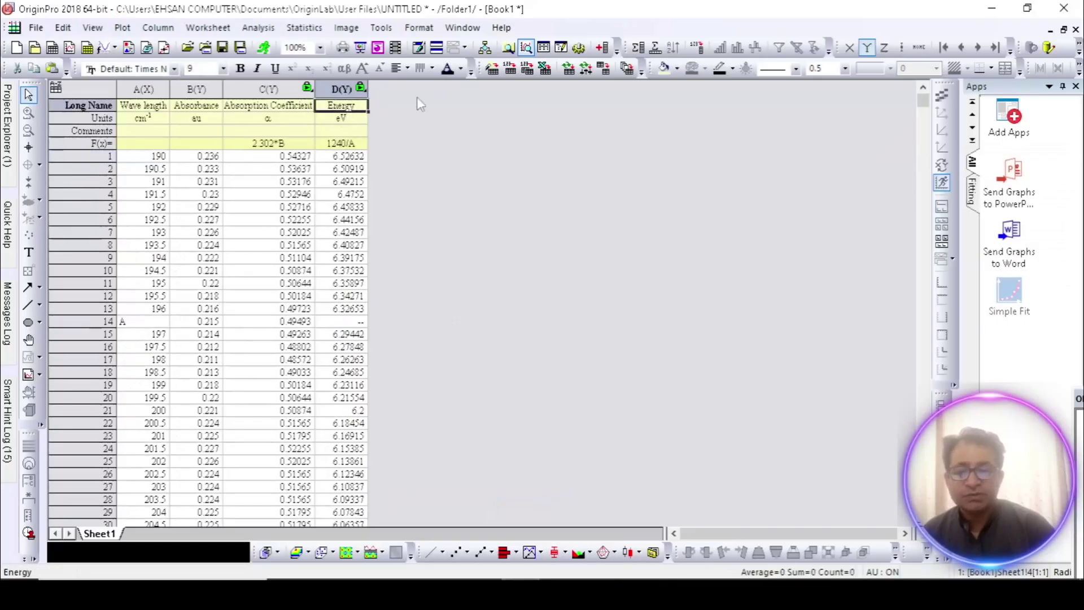
left_click(602, 47)
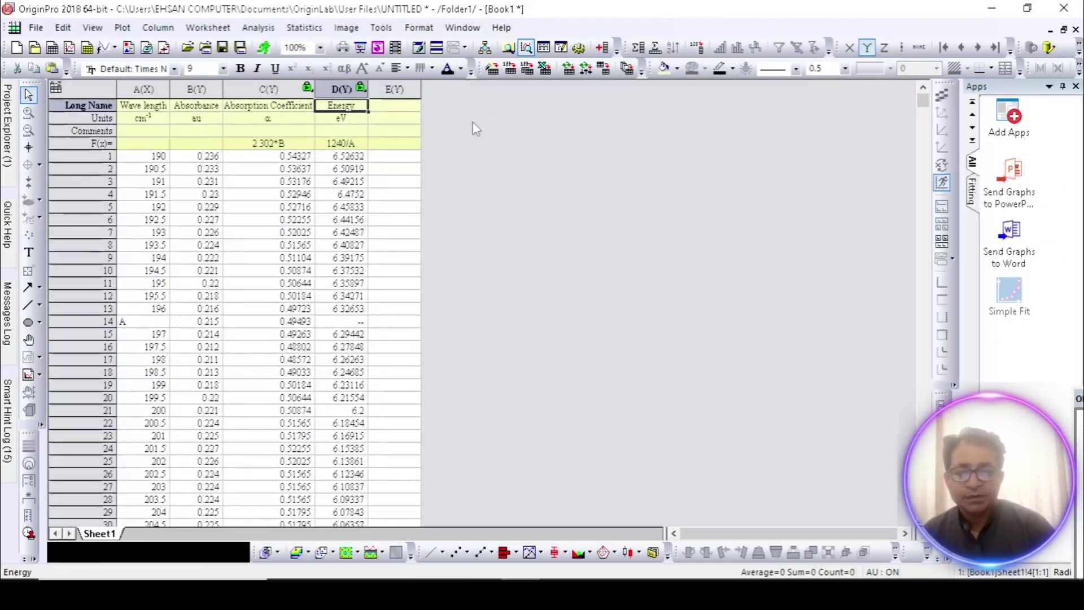
left_click(397, 106)
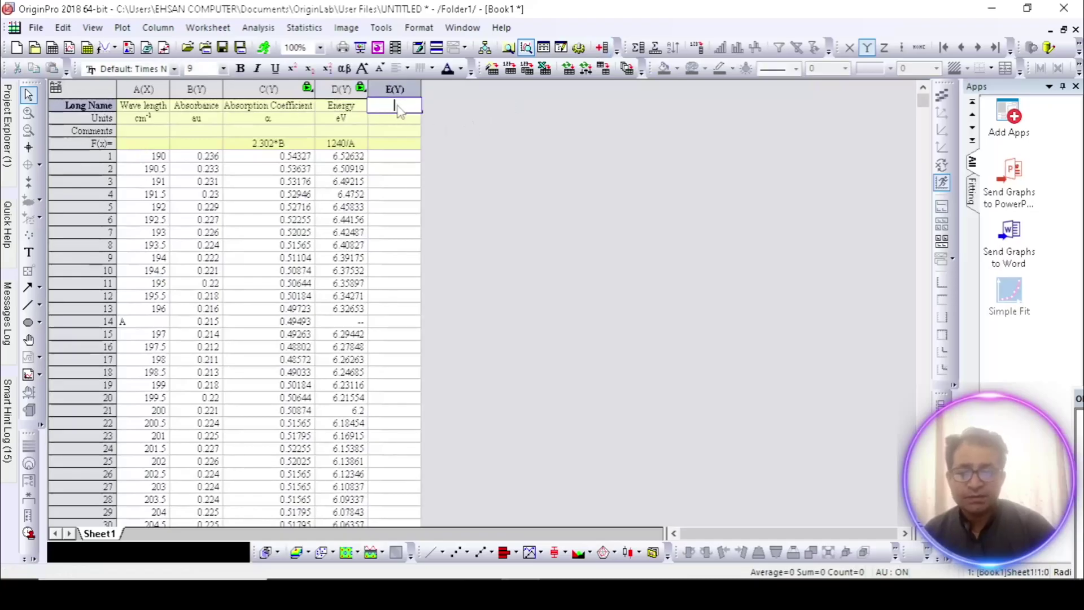
right_click(398, 106)
left_click(450, 214)
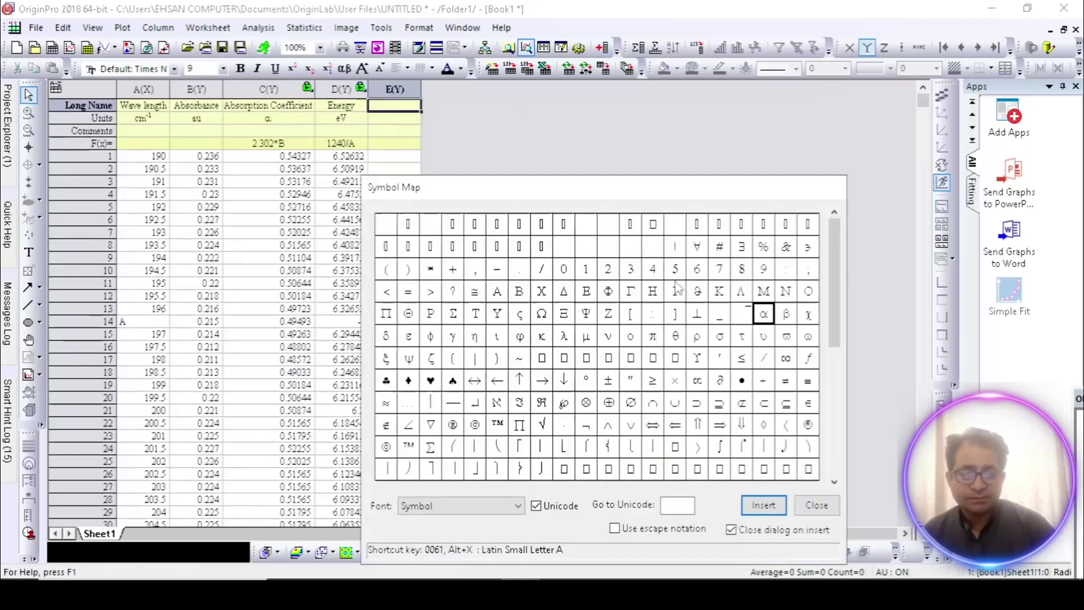
left_click(764, 505)
type("h")
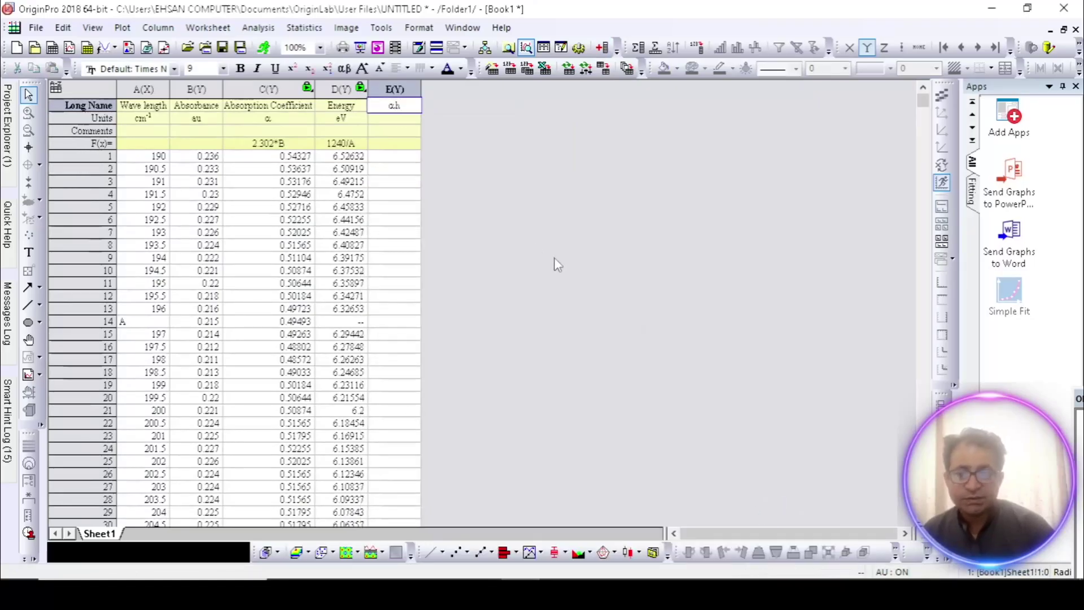
Insert the Greek symbol ν after αh in column E's long name
right_click(406, 110)
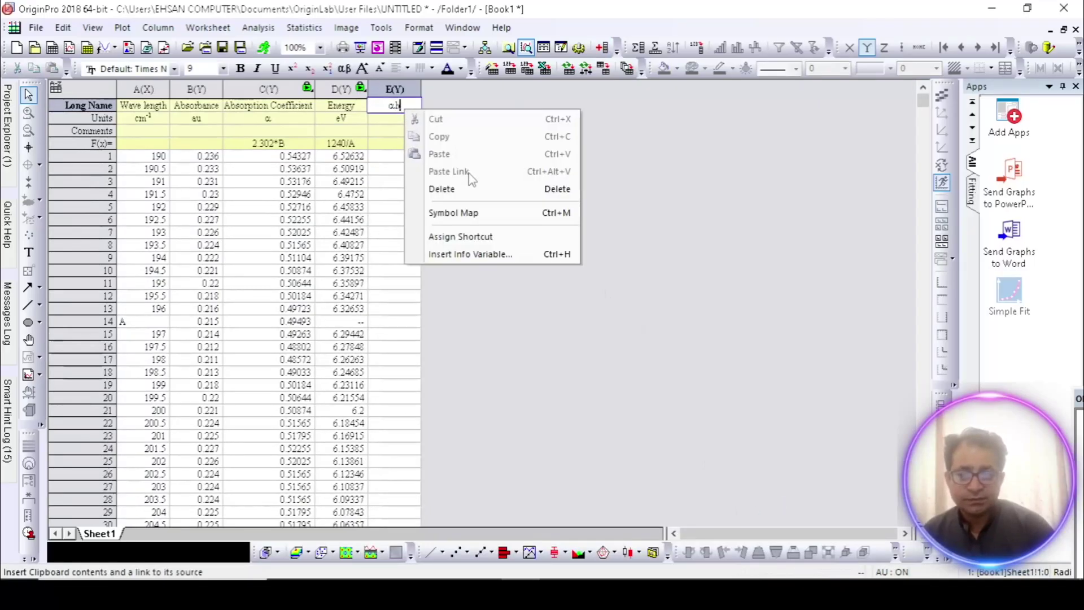
left_click(452, 213)
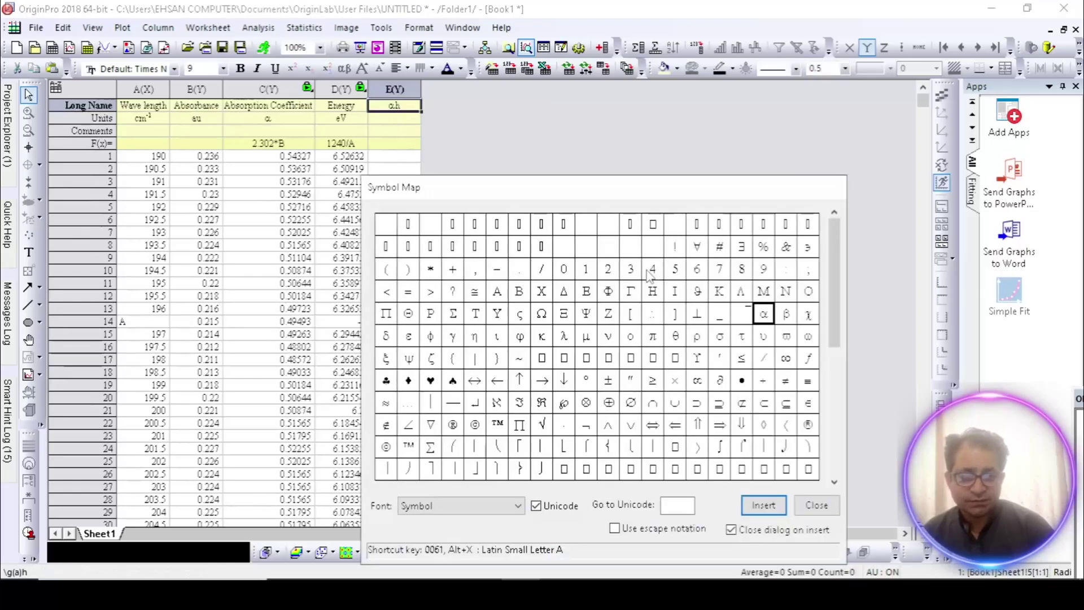
left_click(609, 337)
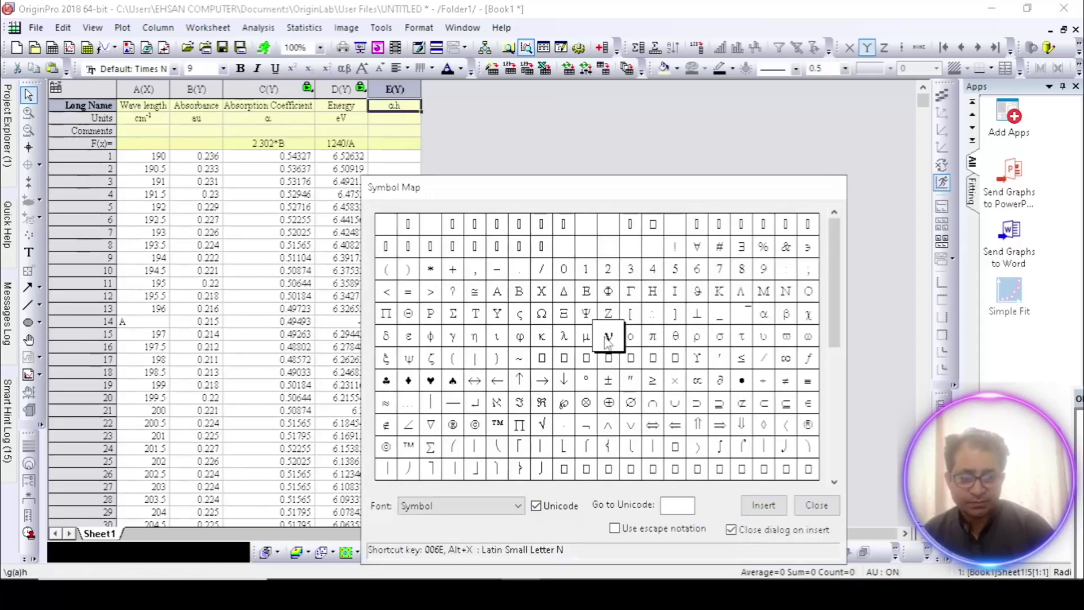
left_click(763, 505)
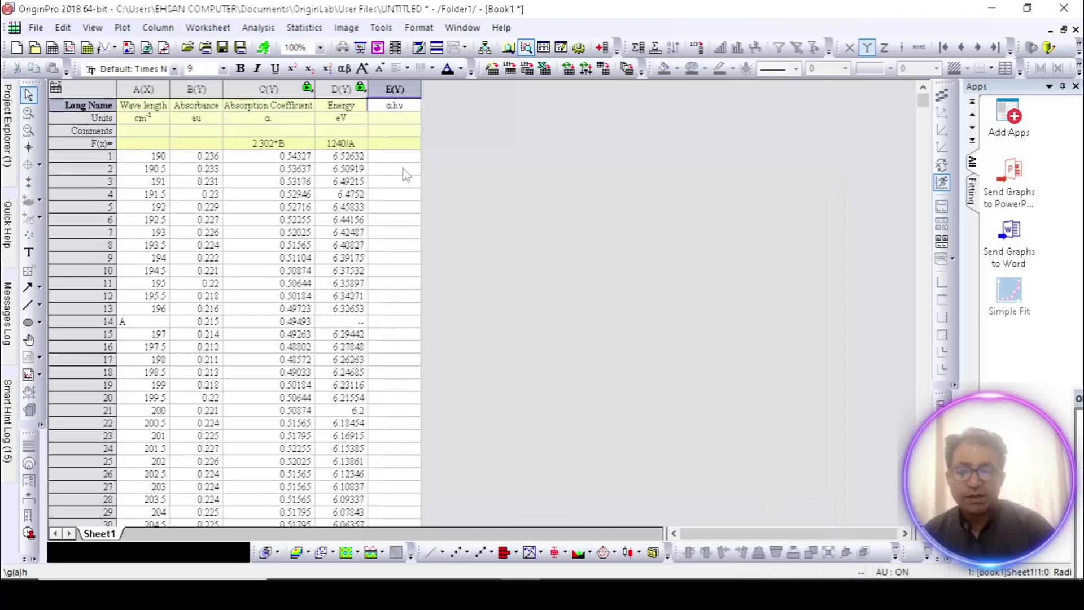
Enclose αhν in parentheses in column E's long name and add a superscript 2, giving (αhν)²
type(")")
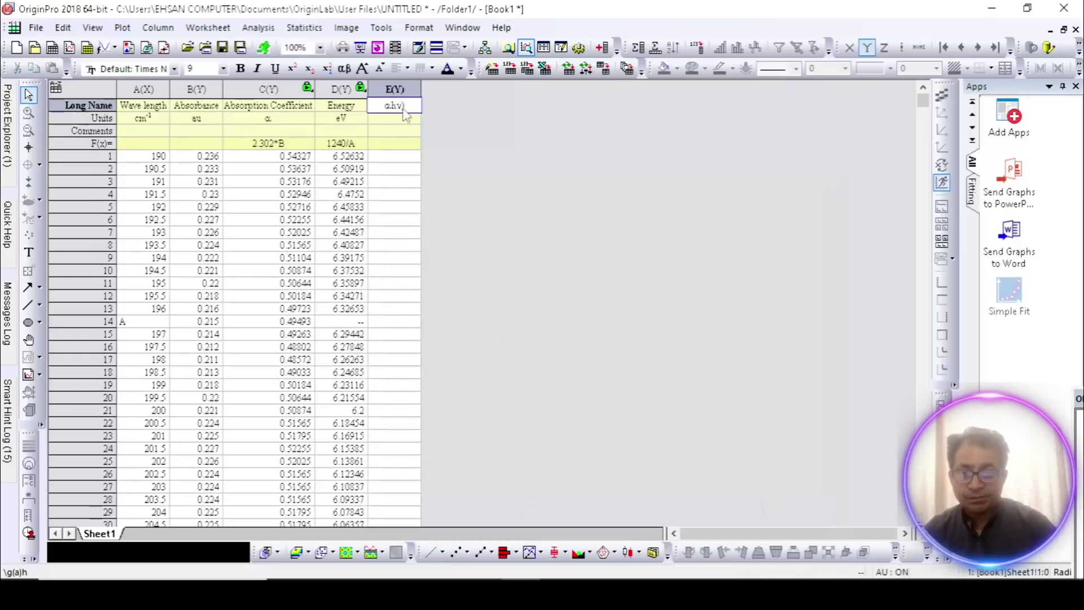
left_click(385, 107)
type("(")
left_click(415, 108)
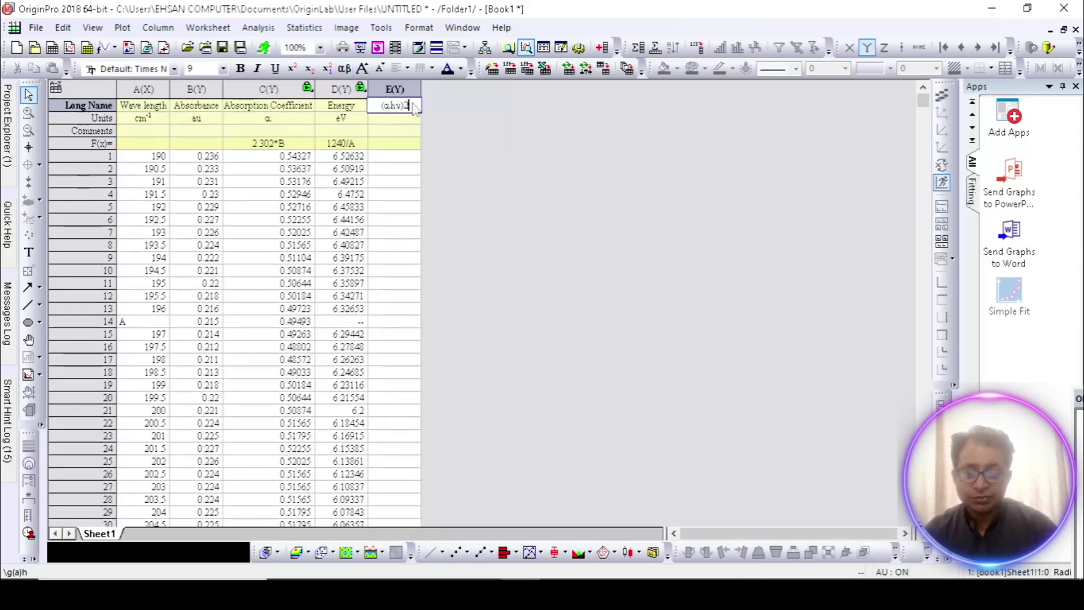
left_click(291, 70)
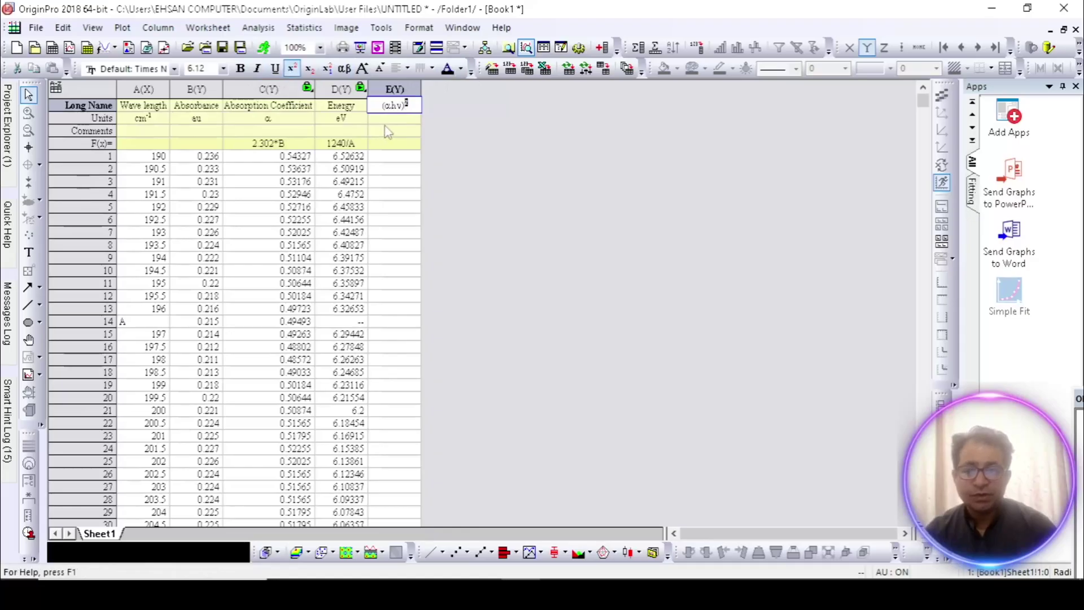
Enter the comment "Direct Bandgap" for column E and widen the column to fit it
left_click(388, 131)
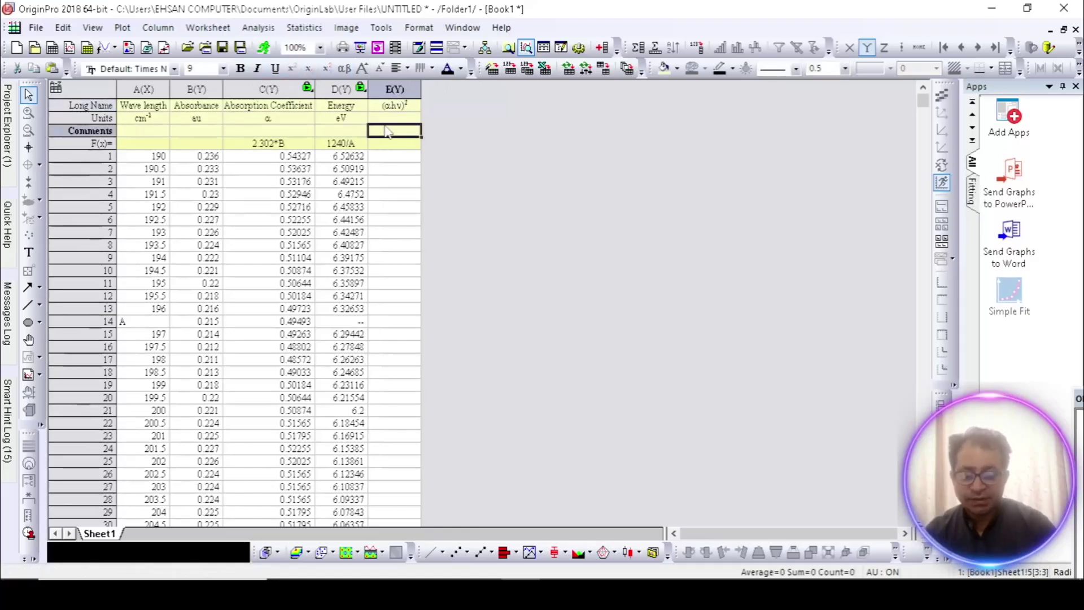
type("Direc")
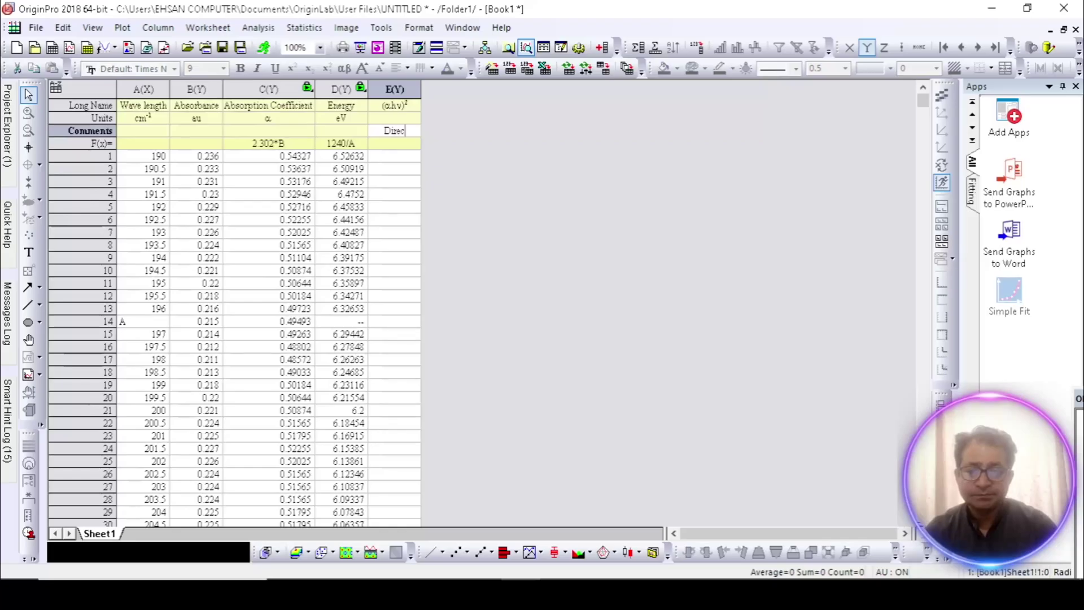
type("t Band")
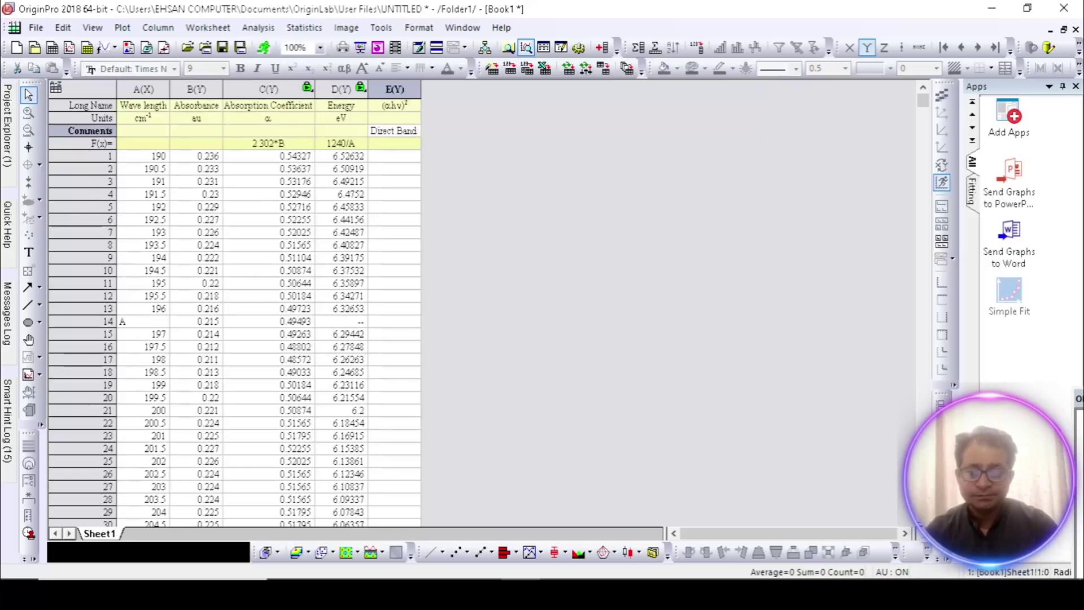
type("g")
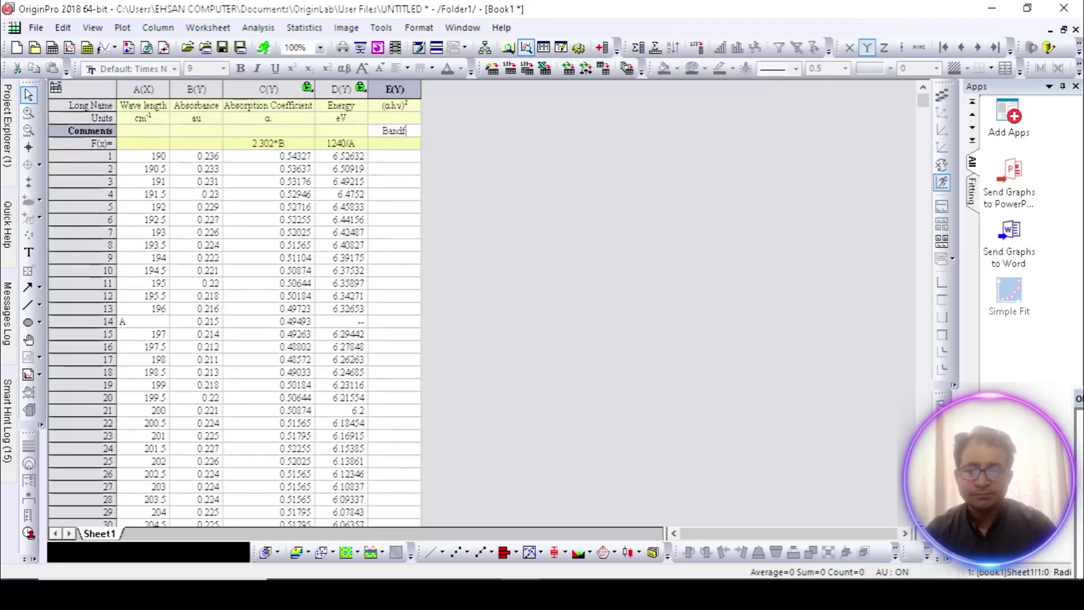
type("ap")
left_click(420, 90)
left_click_drag(421, 89, 436, 90)
left_click(405, 169)
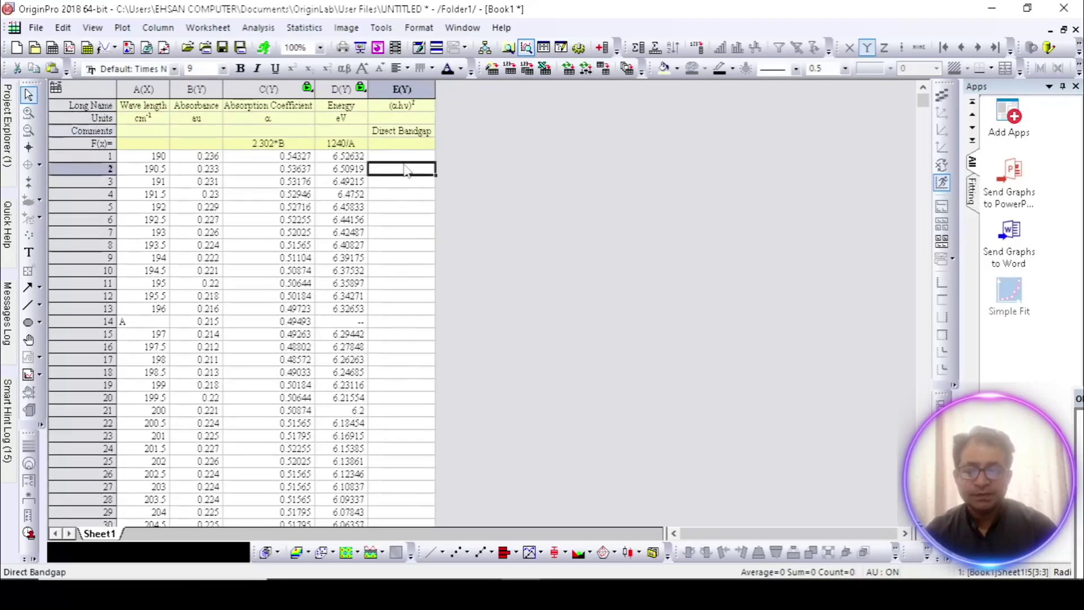
Add a new column F and copy column E's long name (αhν)² into its long name
left_click(406, 108)
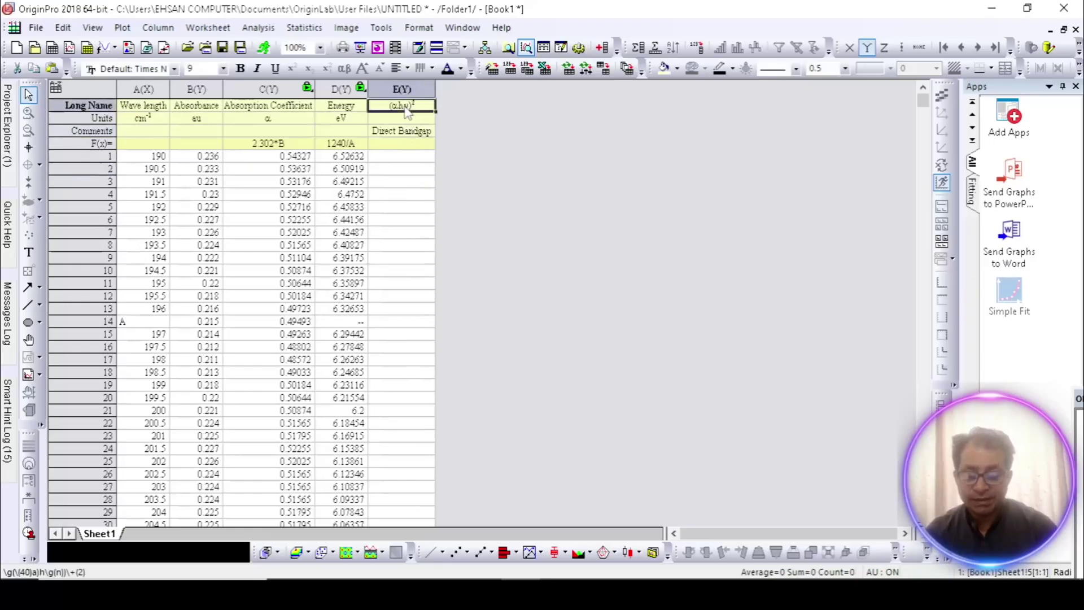
double_click(403, 109)
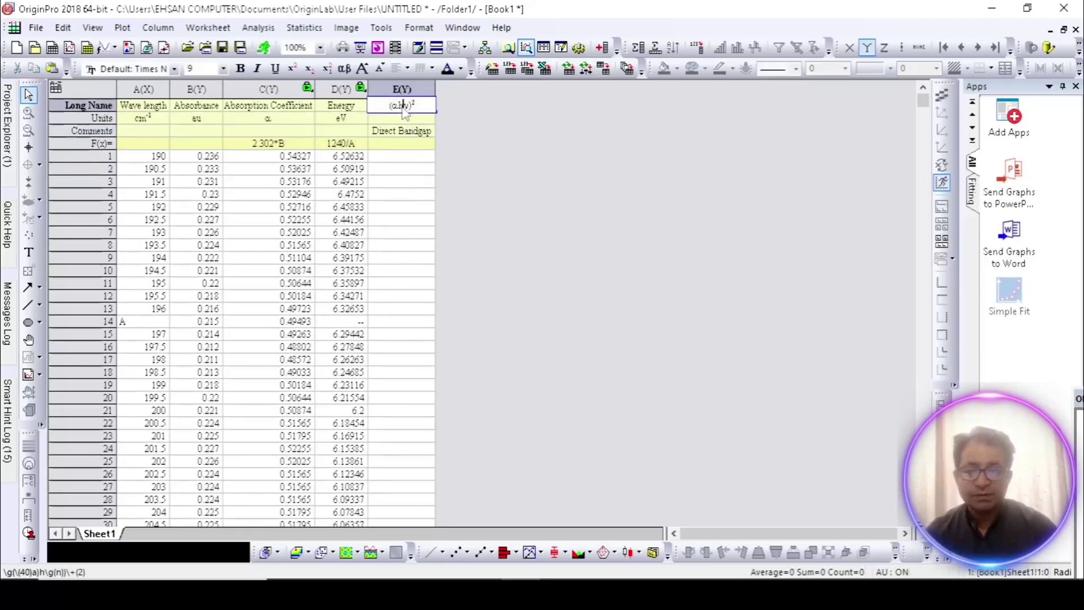
key("ctrl+a")
key("ctrl+c")
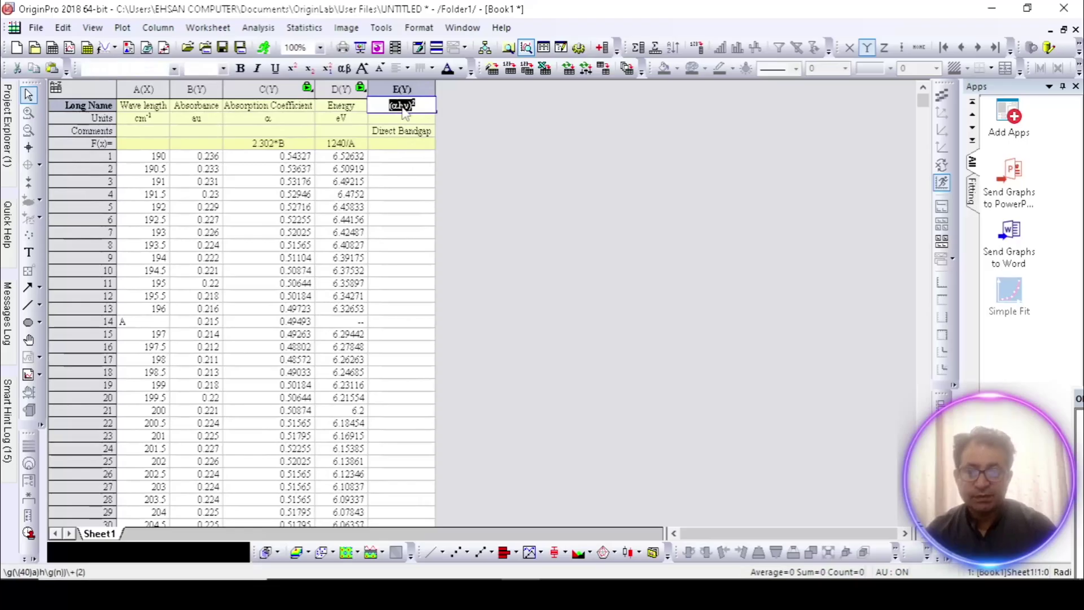
left_click(416, 142)
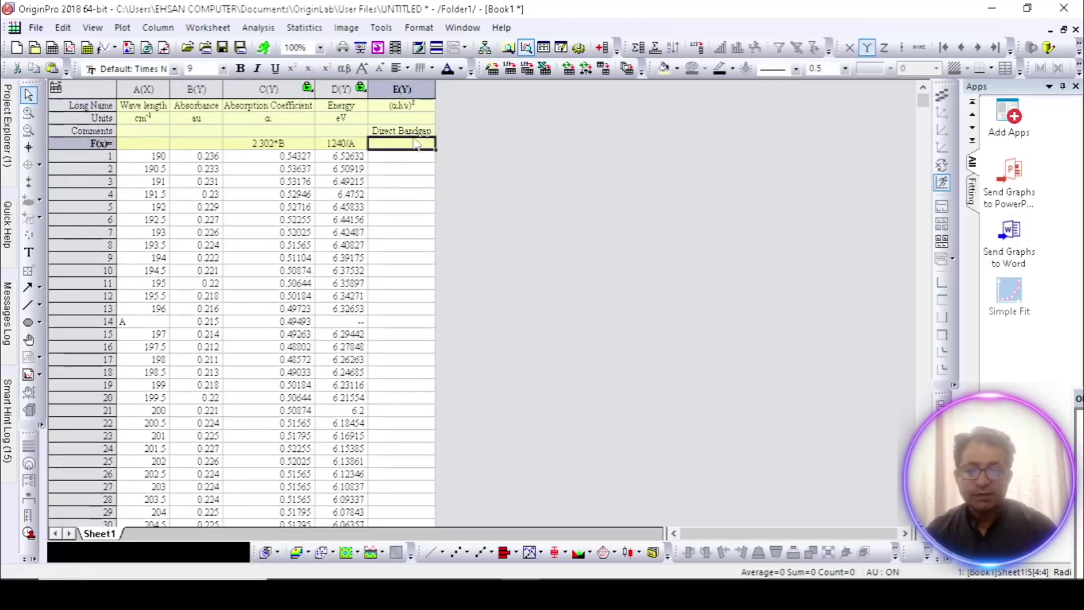
left_click(600, 48)
left_click(462, 107)
key("ctrl+v")
Change the exponent in column F's long name to a superscript 1/2
double_click(473, 106)
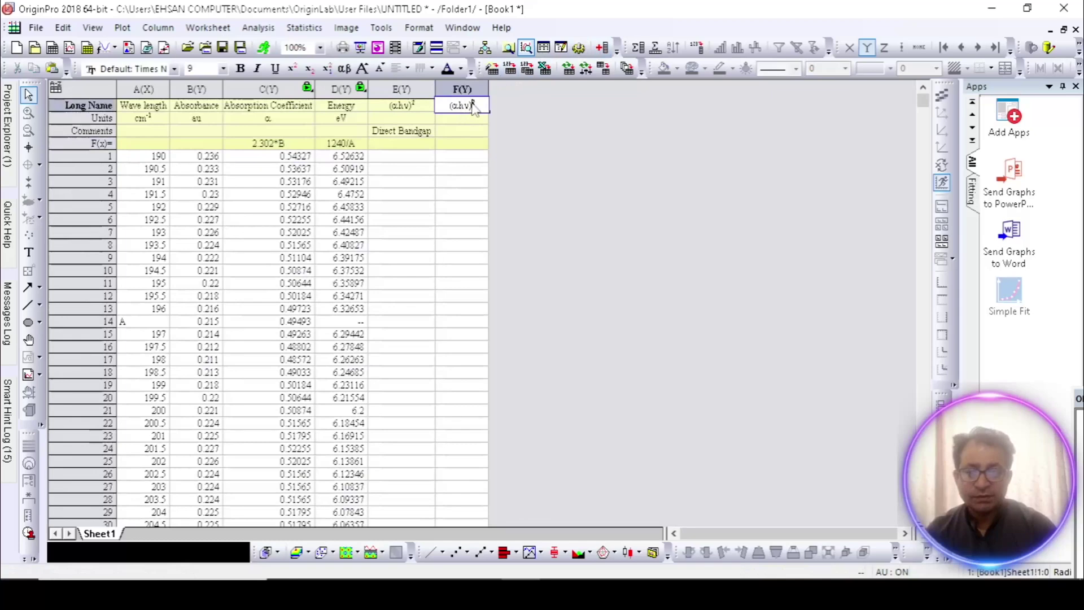
type("1/")
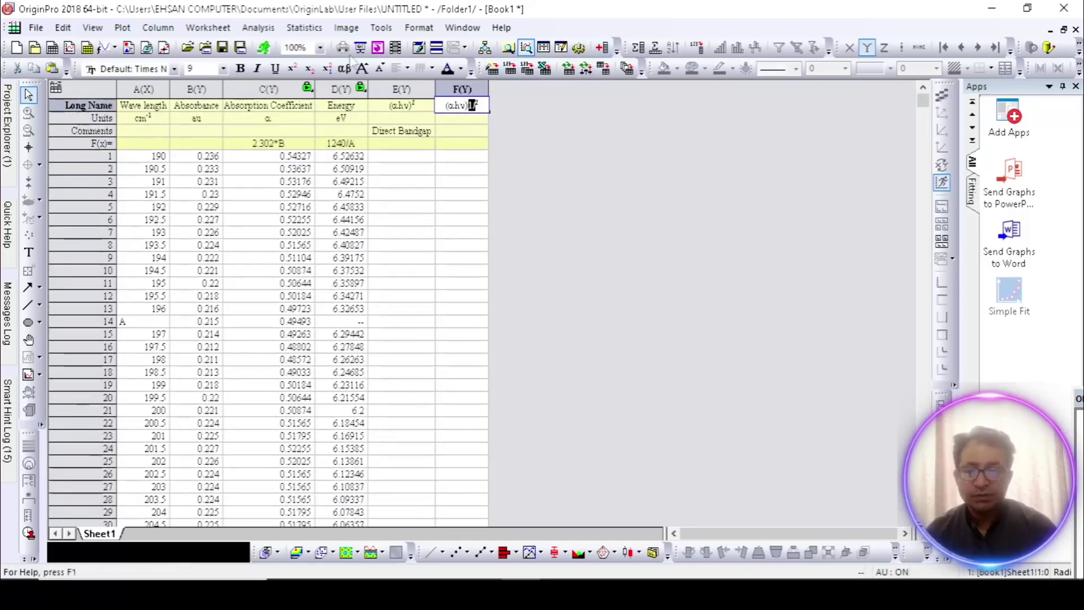
left_click(292, 69)
left_click(441, 169)
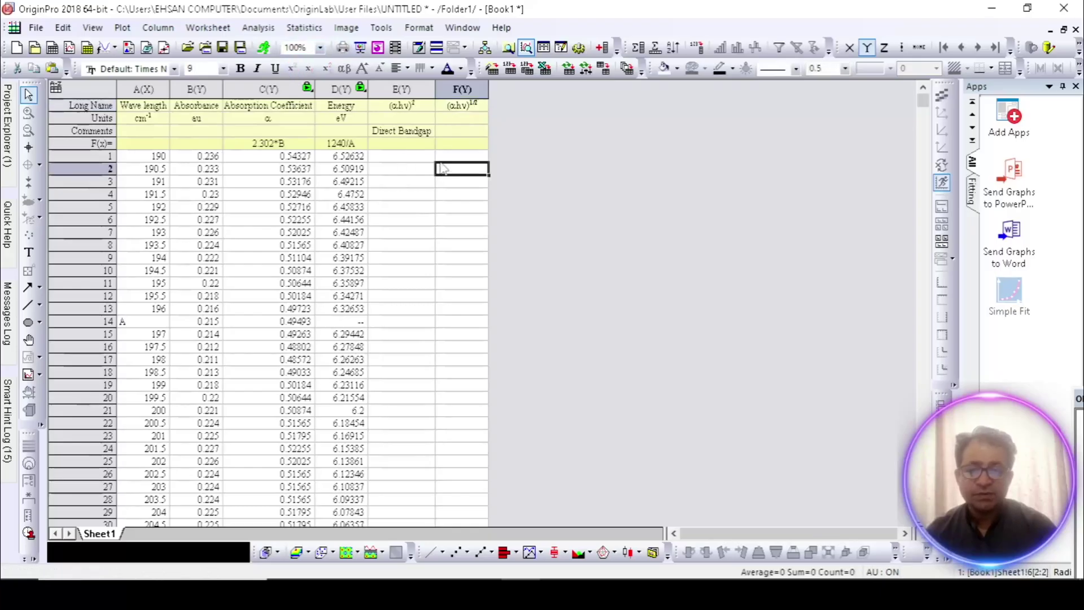
Enter the comment "Indirect Bandgap" for column F and fit the column width to it
left_click(456, 131)
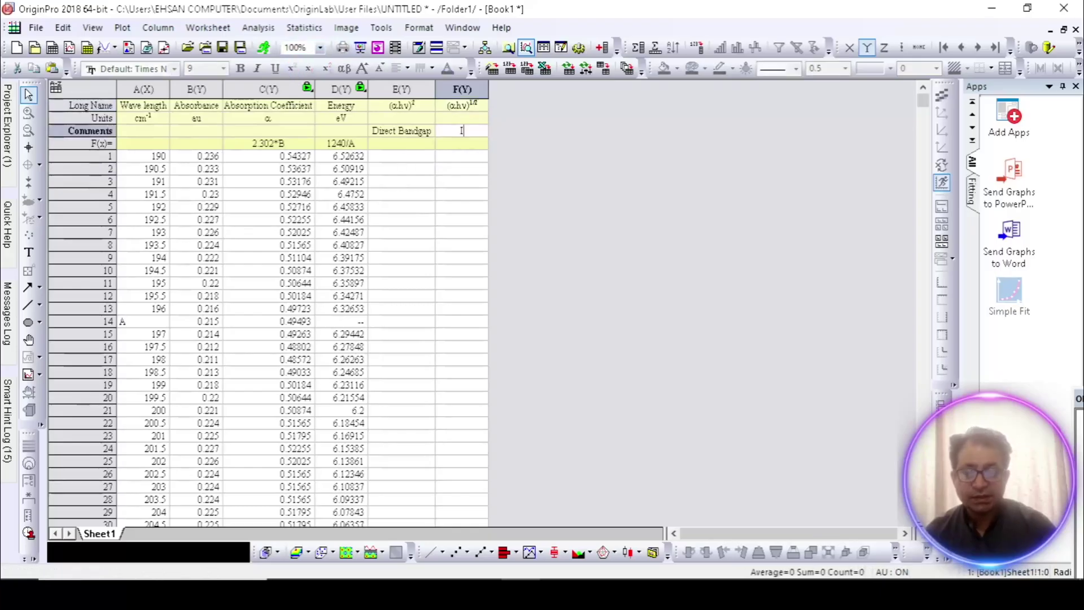
type("Indirect Bandga")
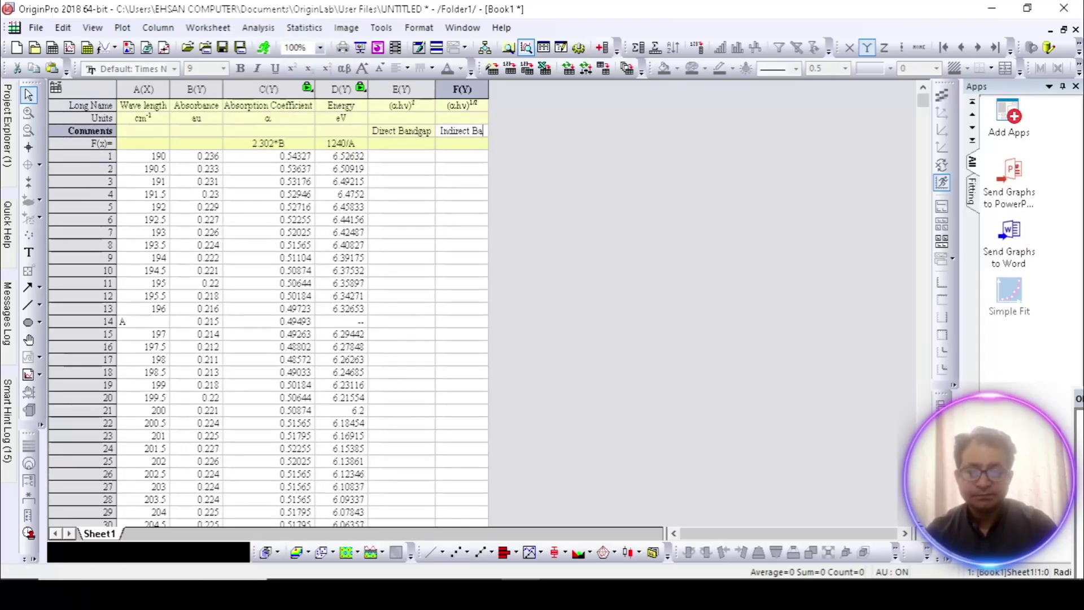
left_click(469, 171)
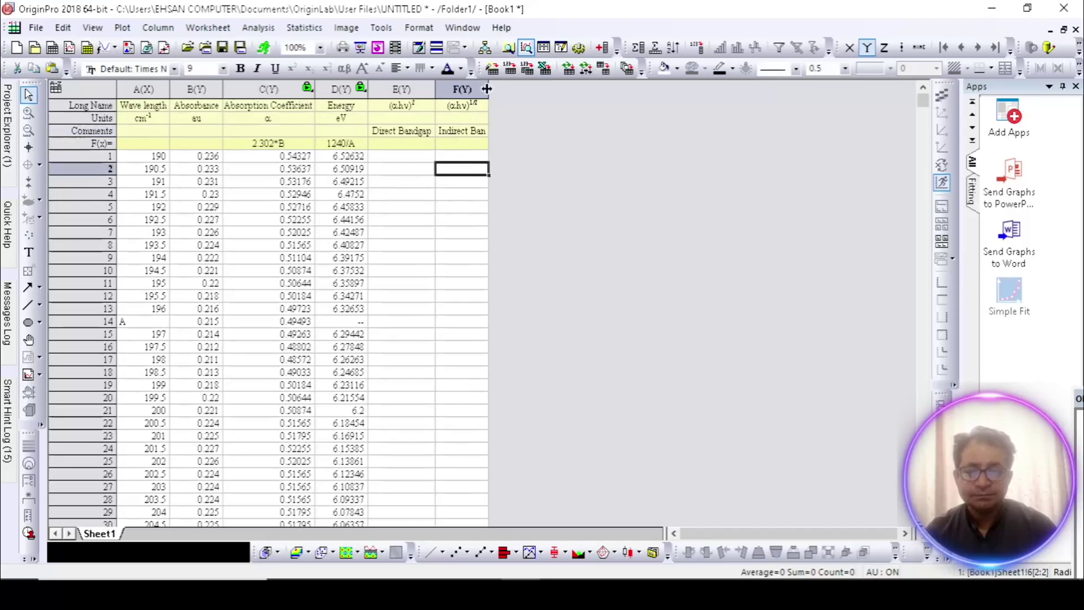
double_click(487, 89)
Set the Direct Bandgap column's F(x) formula to (C*D)^2
left_click(402, 147)
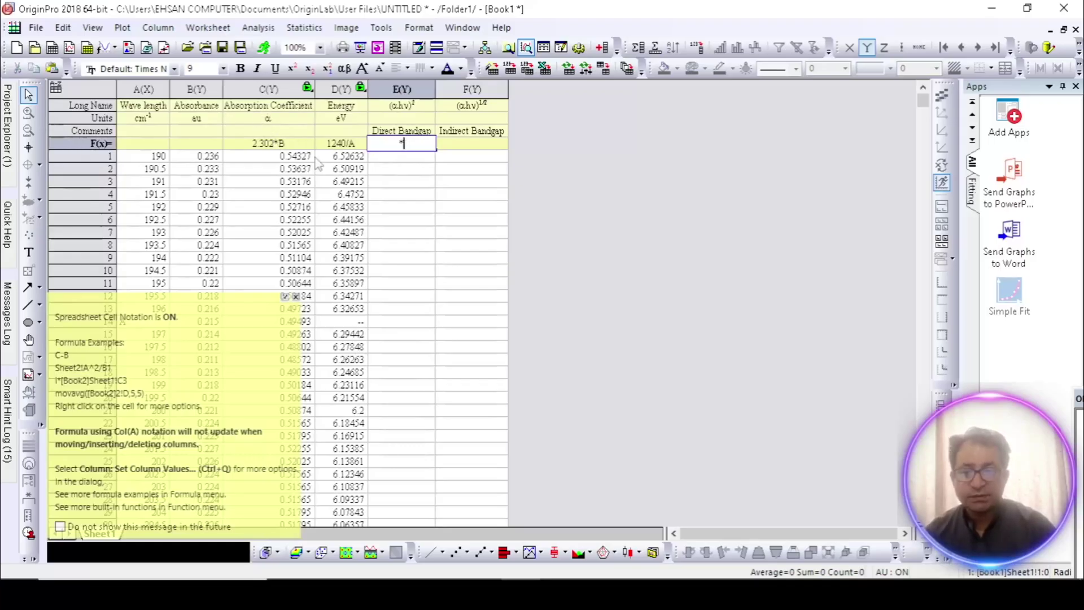
type("(C*")
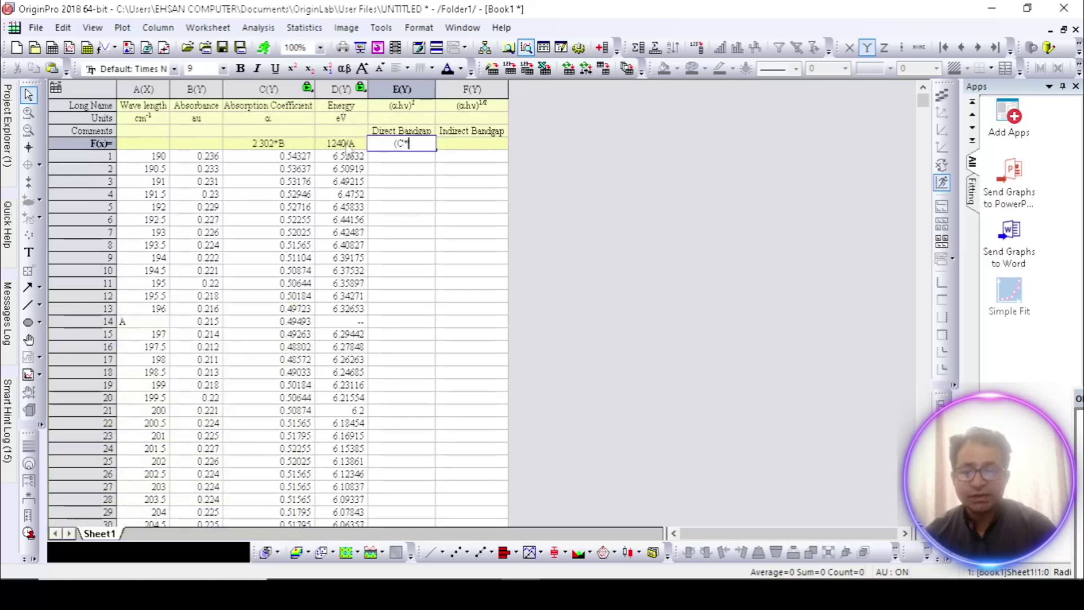
type("D")
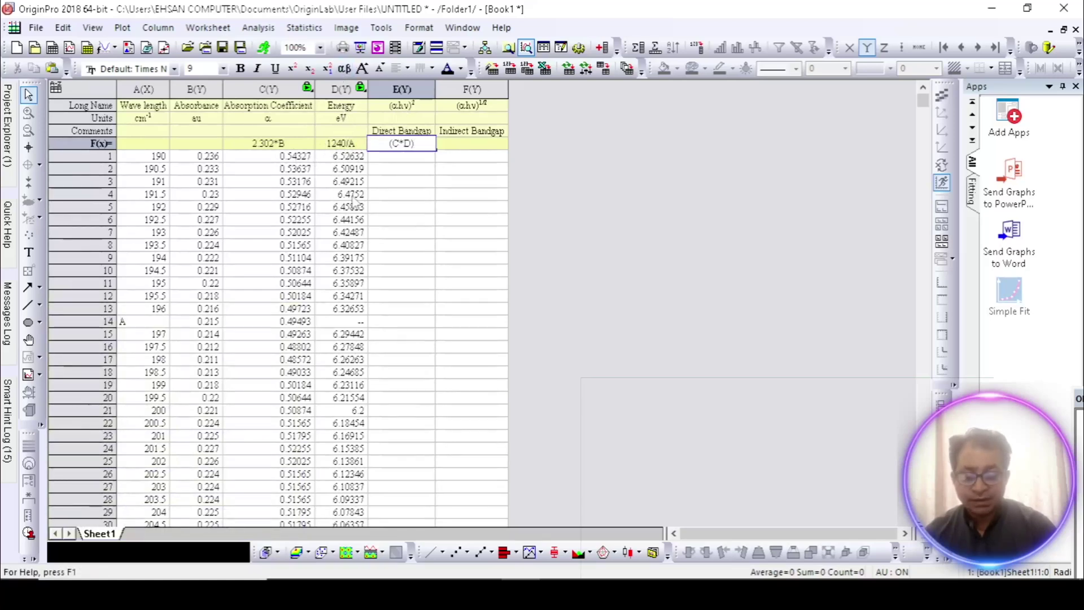
type(")^2")
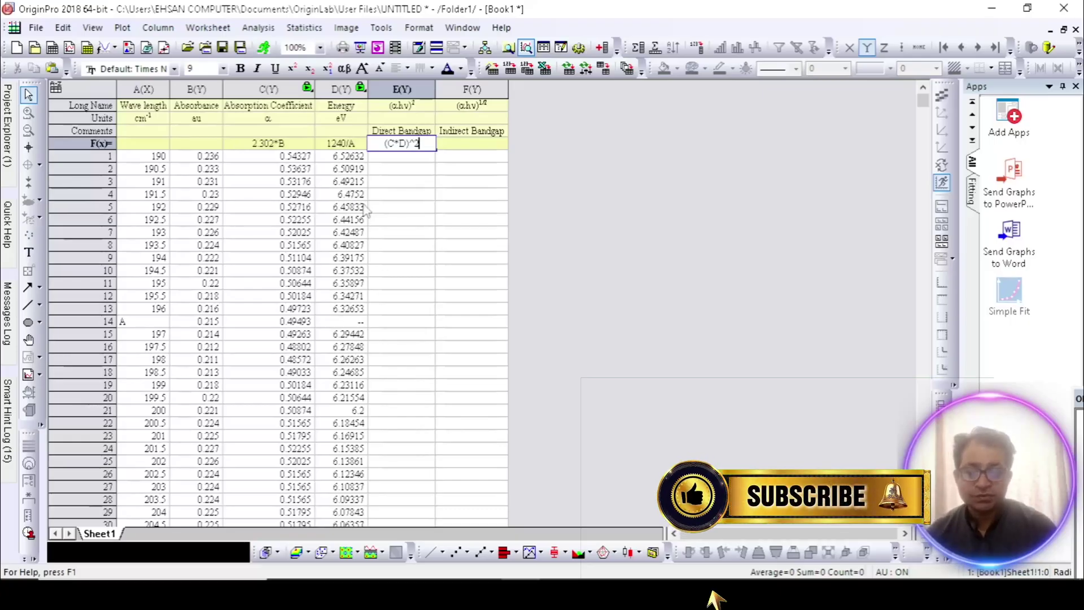
key("Return")
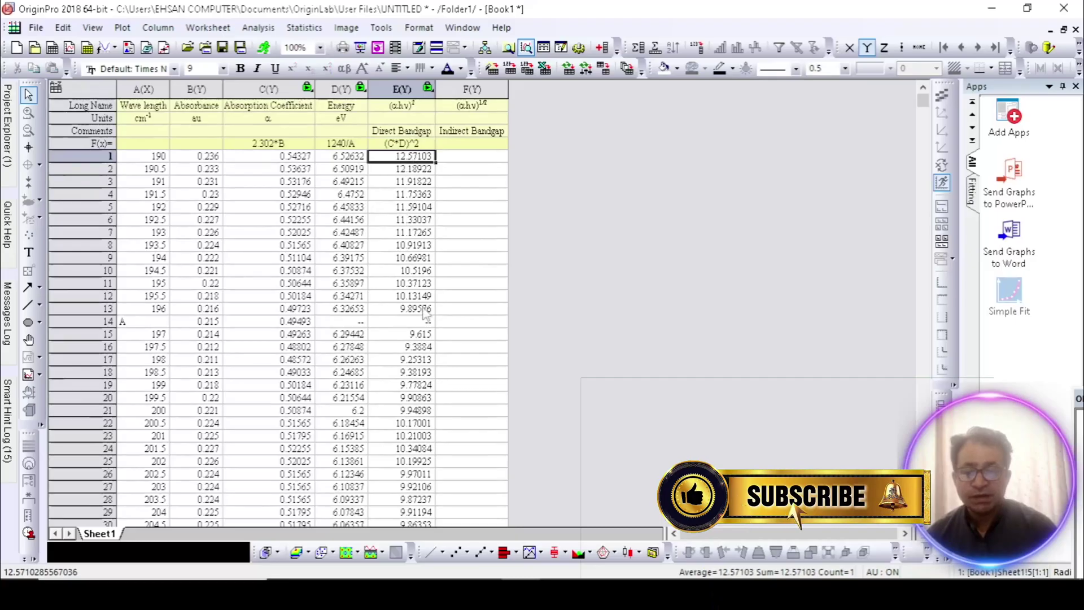
Set the Indirect Bandgap column's F(x) formula to (C*D)^0.5
left_click(463, 161)
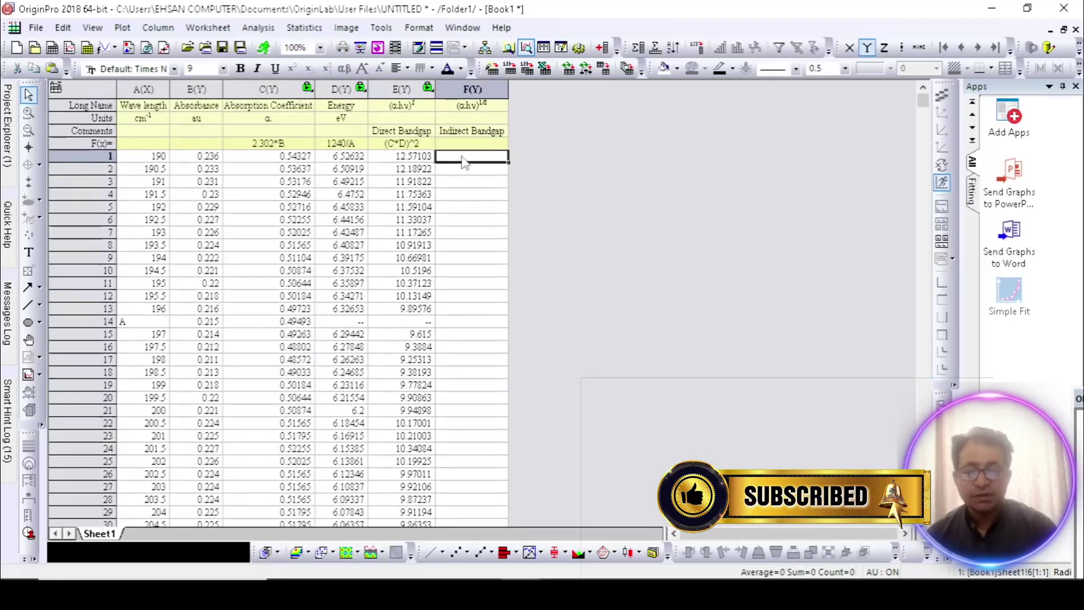
double_click(463, 157)
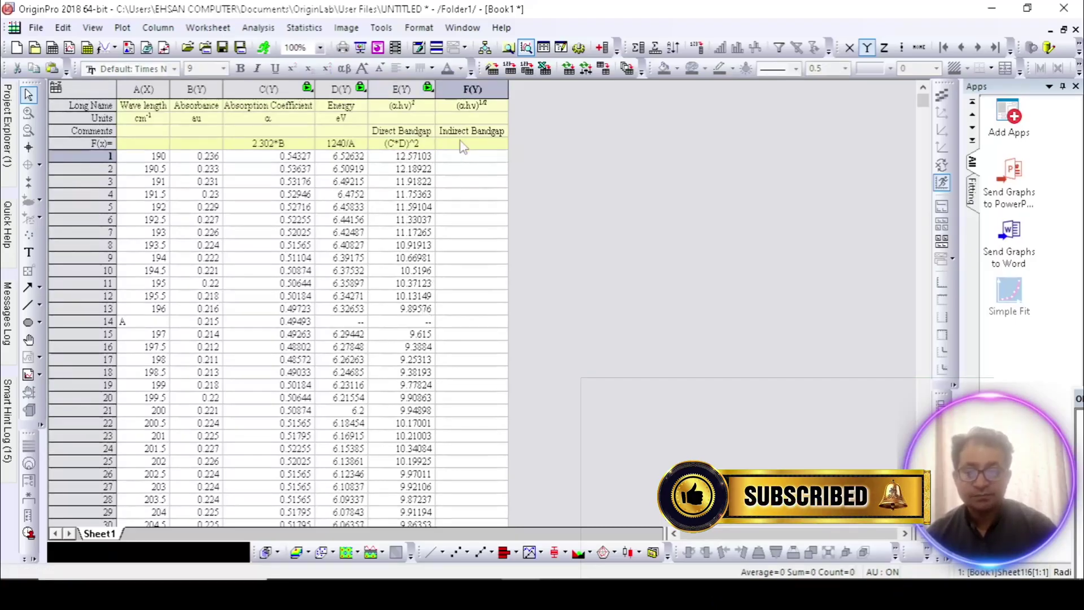
left_click(463, 145)
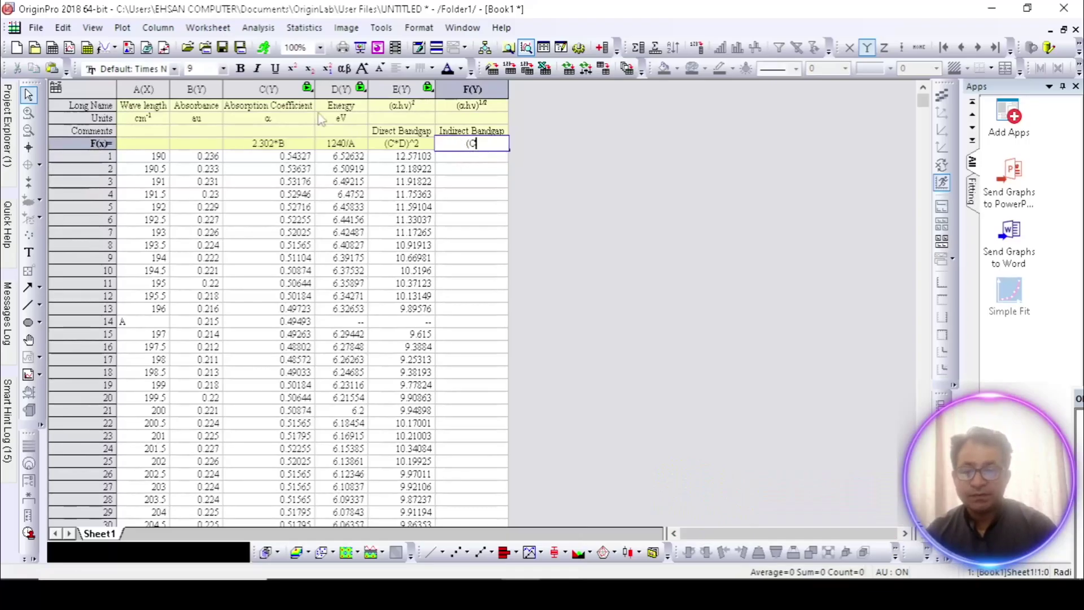
type("(C*")
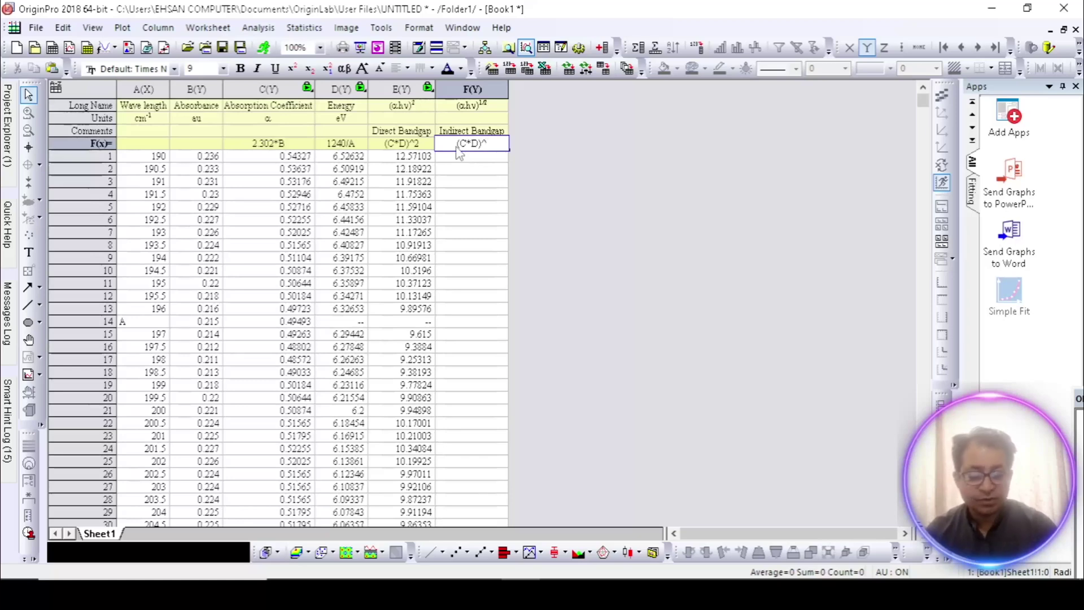
type(".5")
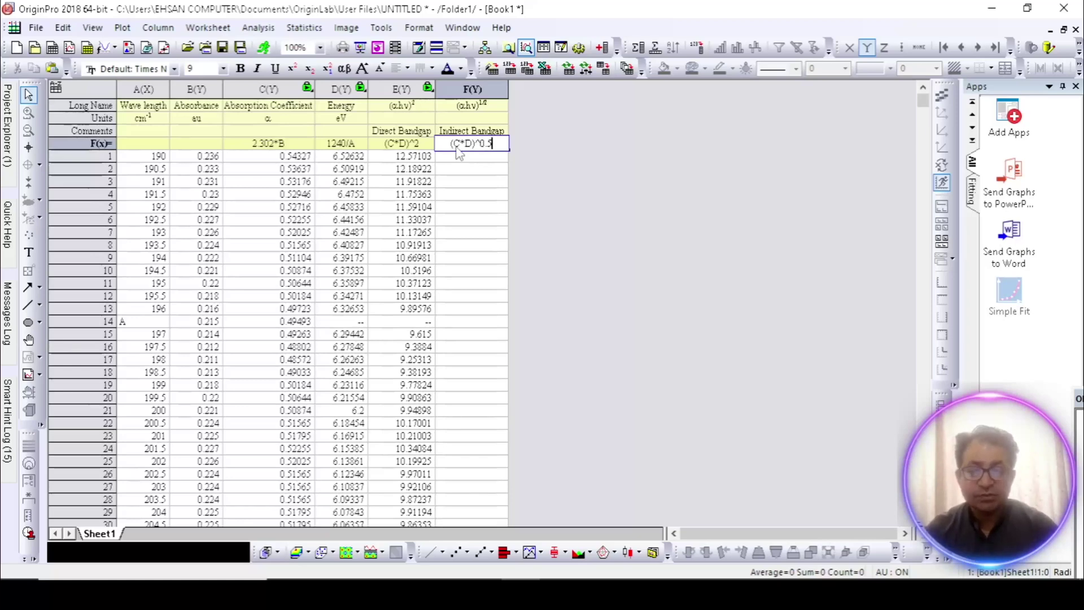
key("Return")
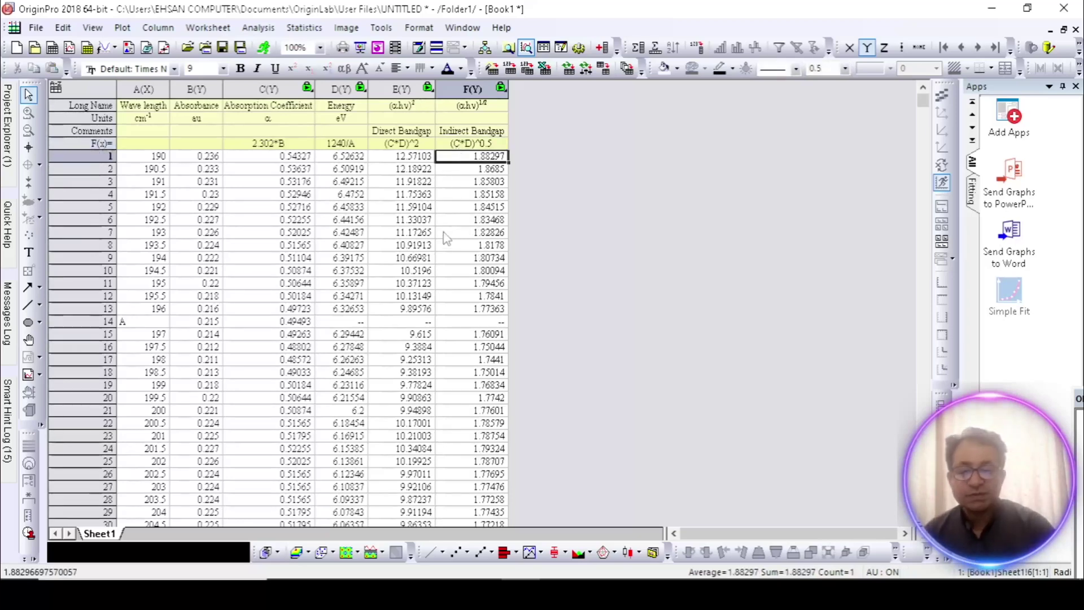
Create a line plot of Absorbance against Wave length from columns A and B
left_click(145, 90)
left_click(196, 90, "shift")
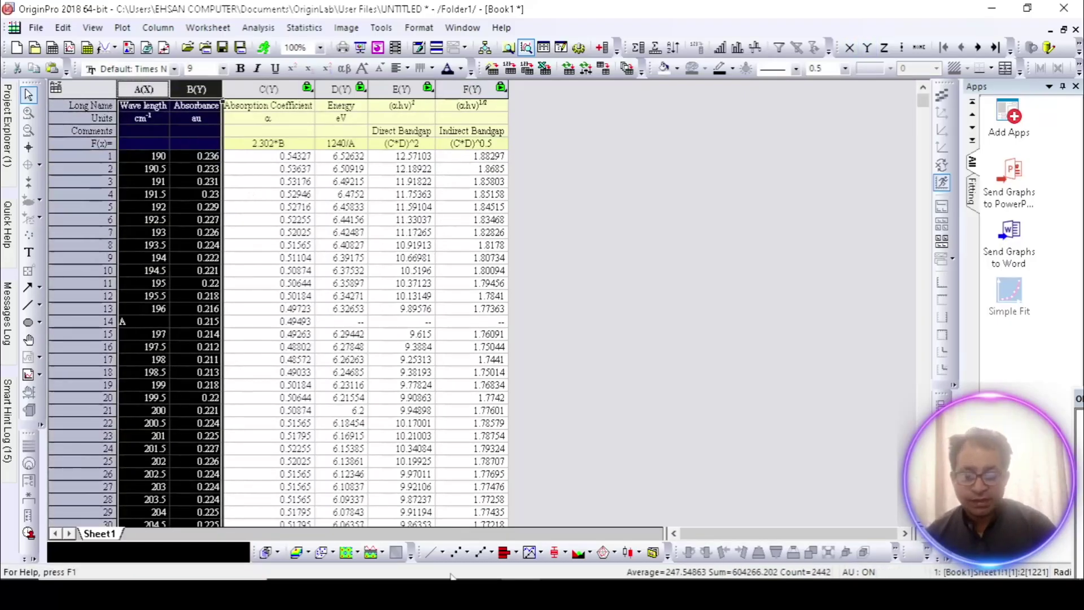
left_click(430, 554)
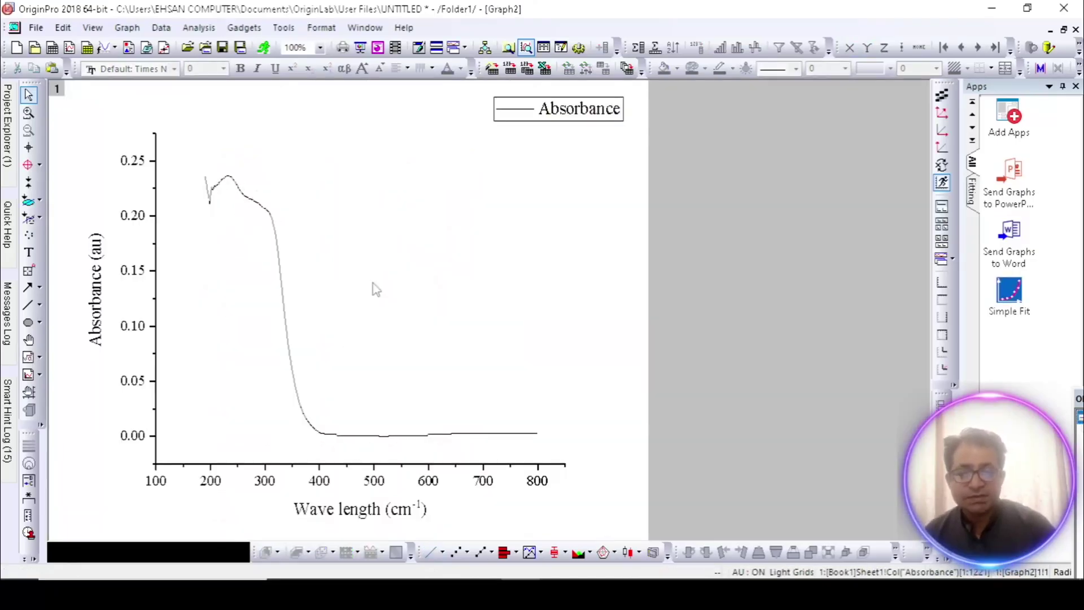
Set the line width of the Absorbance curve to 3
left_click(356, 438)
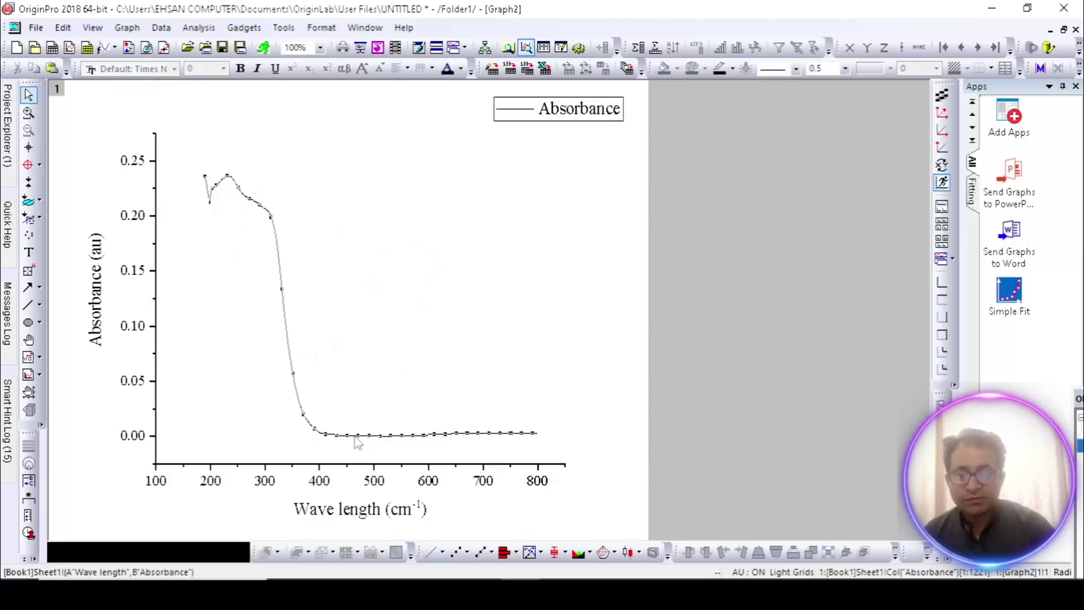
left_click(845, 69)
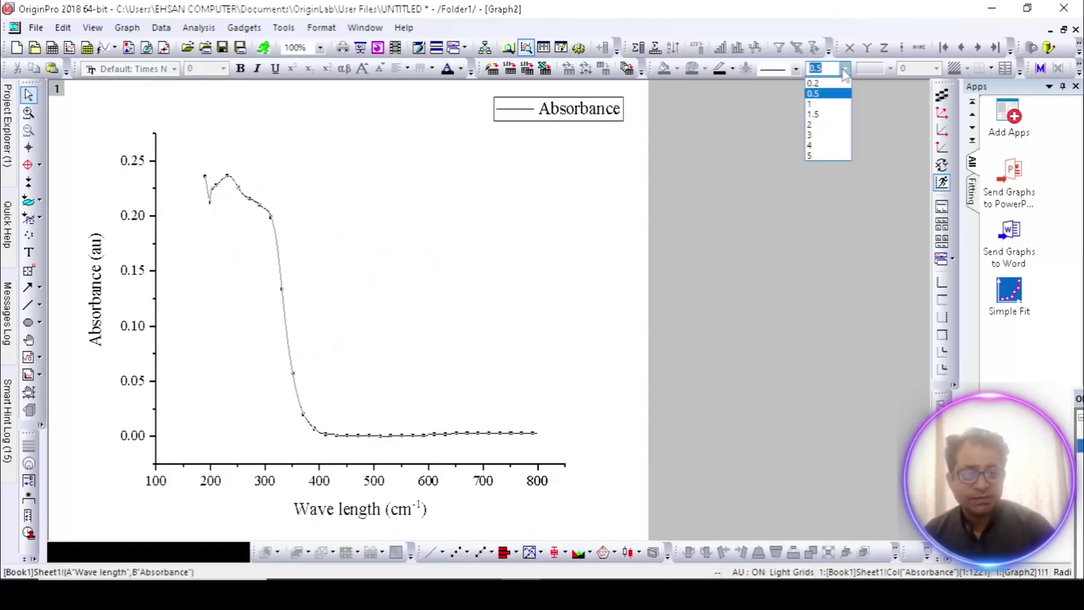
left_click(823, 133)
left_click(572, 258)
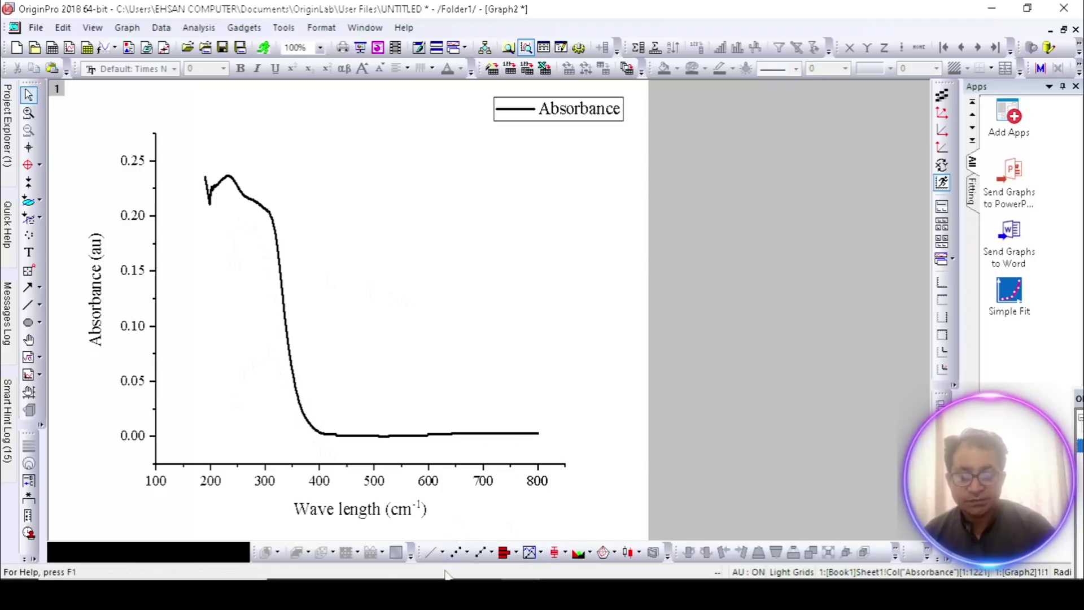
Return to the Book1 worksheet and set the Energy column D as an X column
left_click(1064, 30)
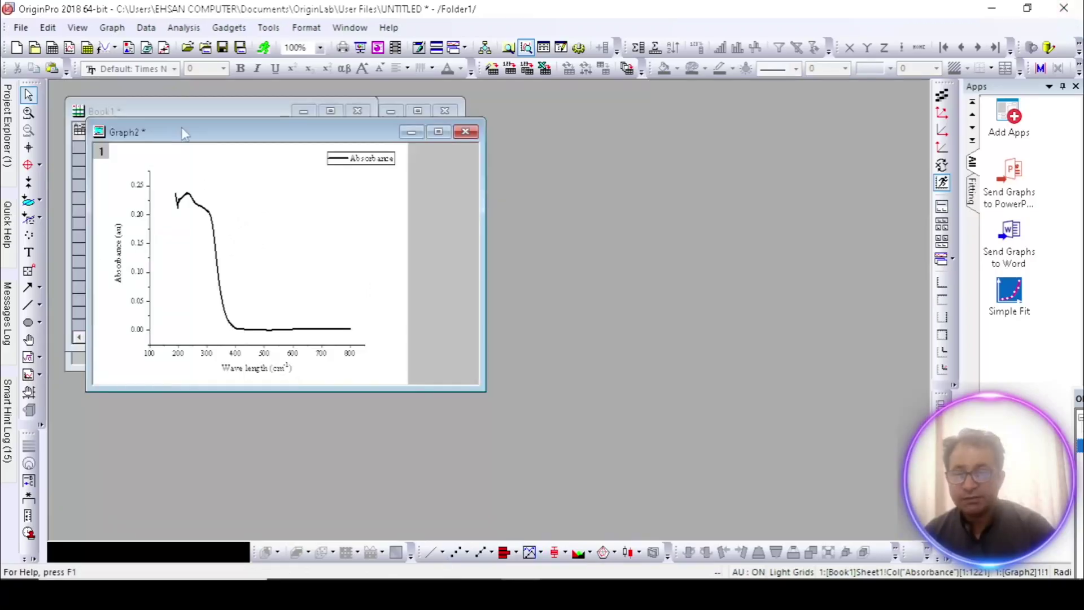
left_click(174, 112)
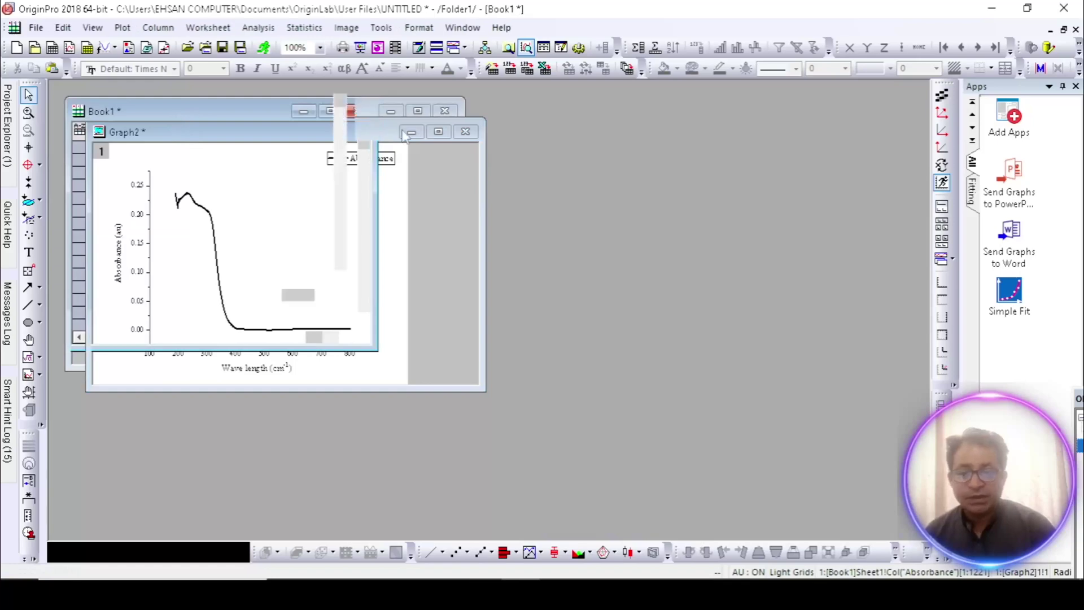
left_click(330, 111)
left_click(340, 88)
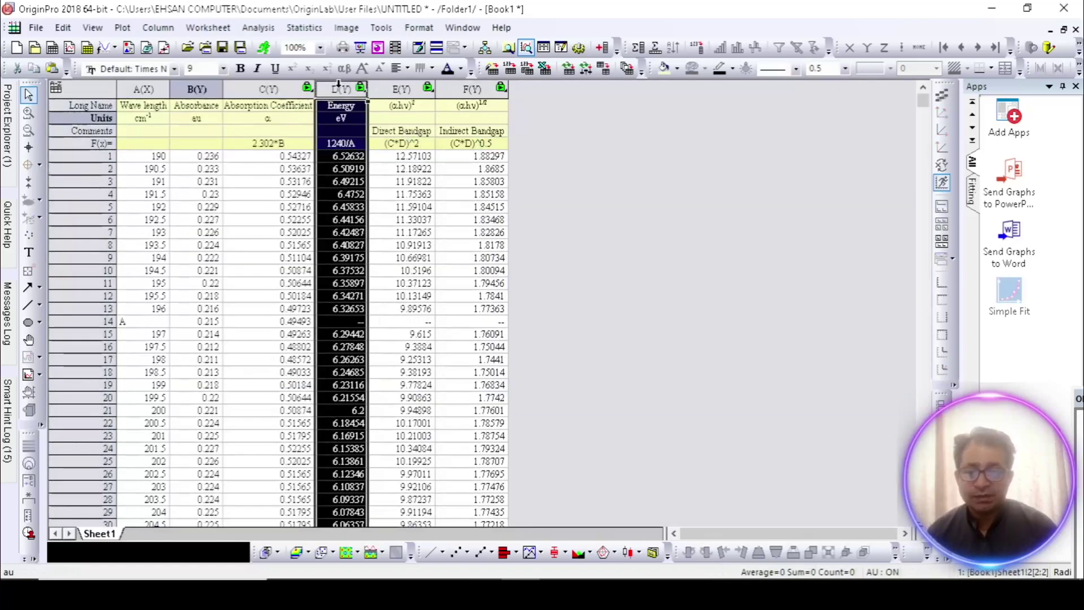
left_click(417, 157)
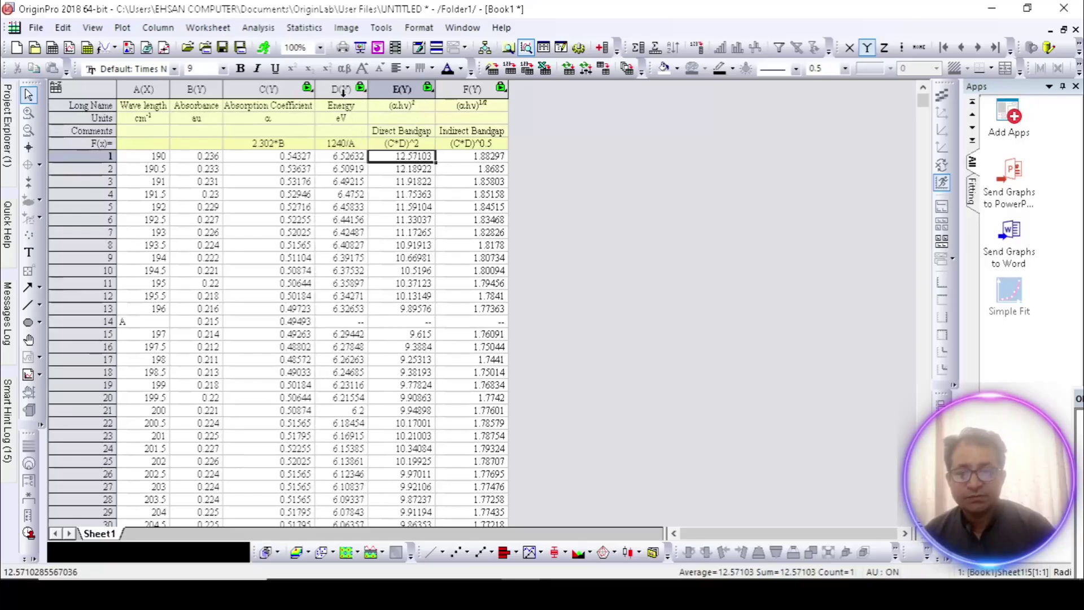
left_click(342, 90)
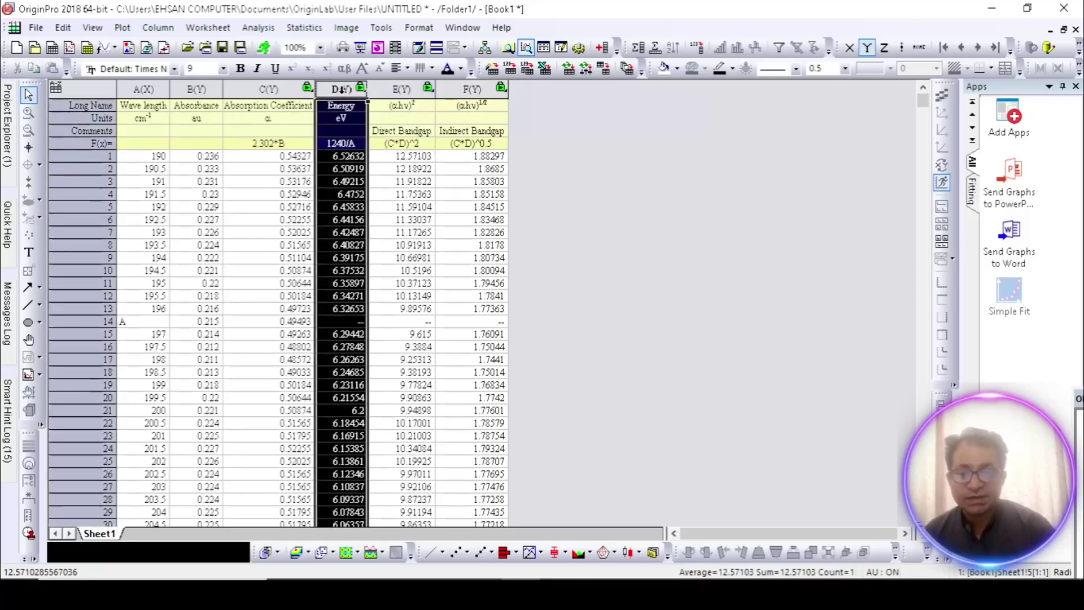
right_click(342, 90)
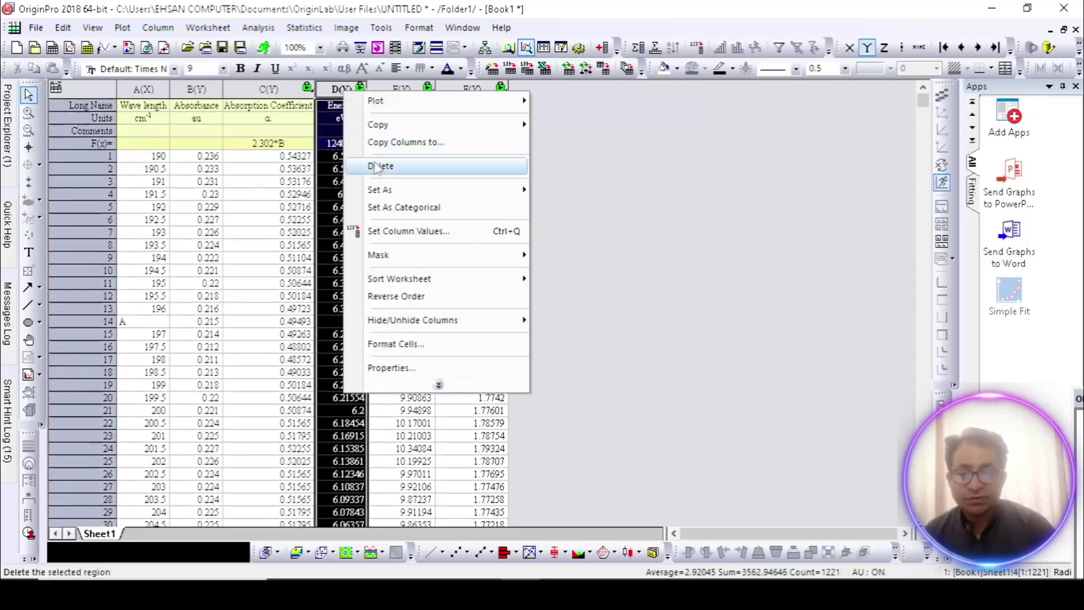
mouse_move(470, 192)
left_click(557, 191)
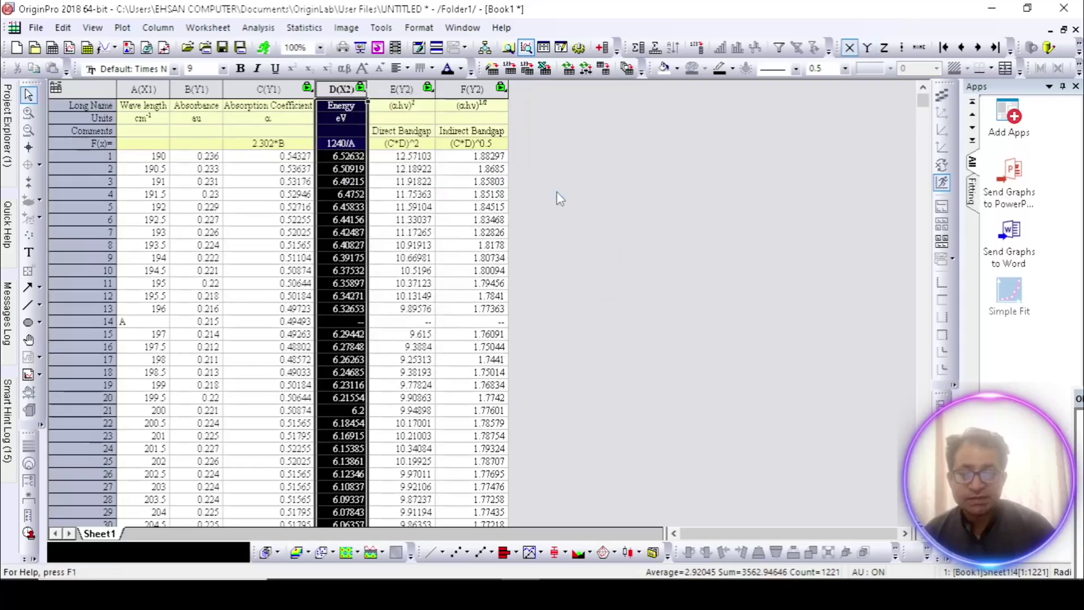
Create a line plot of the Direct Bandgap column E against Energy, and restore the graph window to its smaller size
left_click(373, 90, "ctrl")
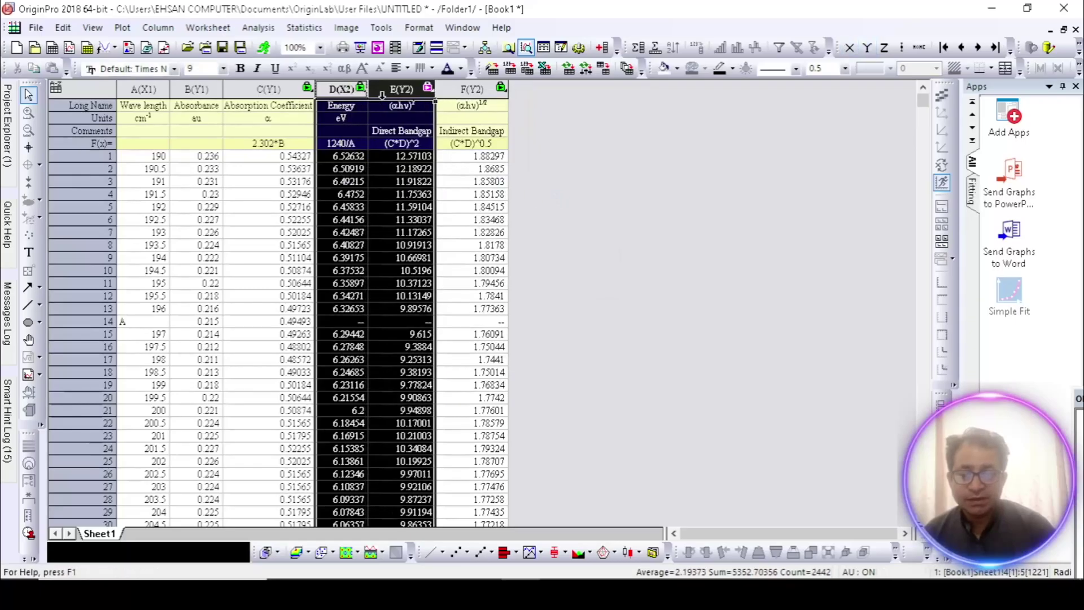
left_click(429, 553)
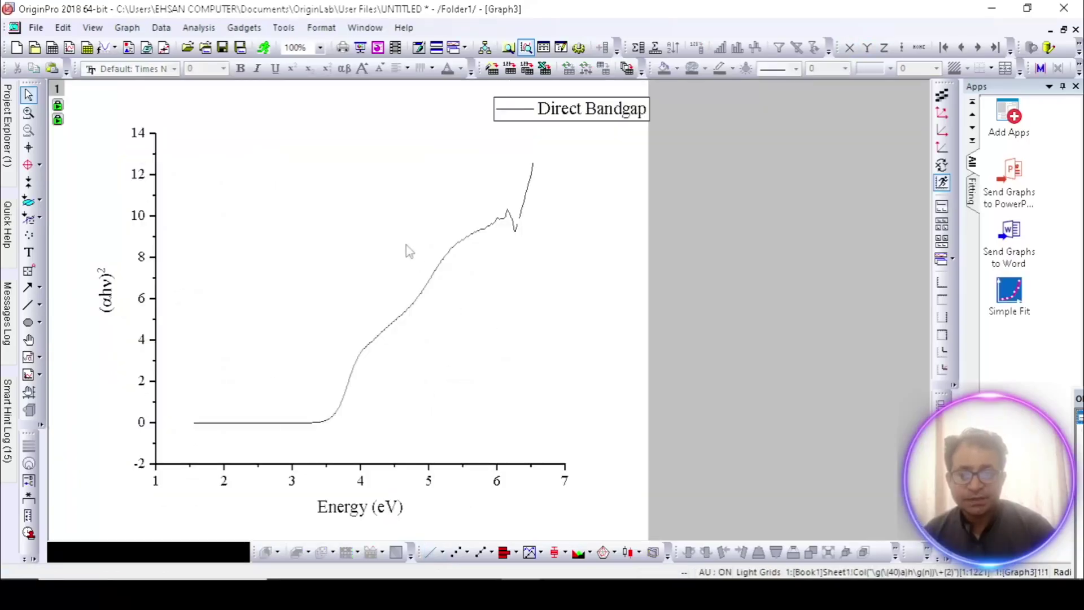
left_click(1051, 30)
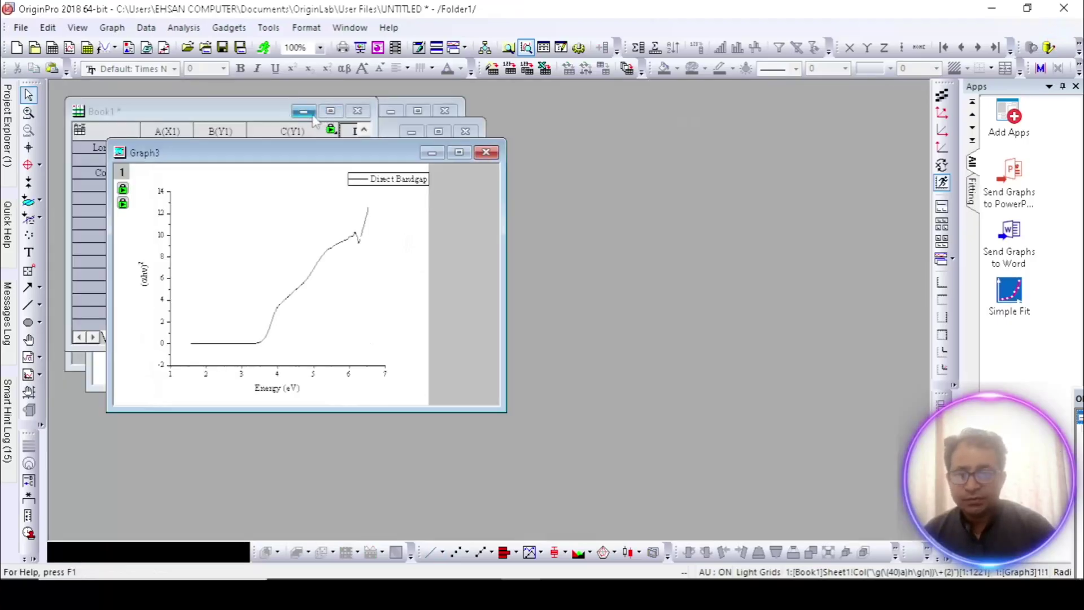
From the Book1 worksheet, create a line plot of the Indirect Bandgap column F against the Energy column D
left_click(262, 120)
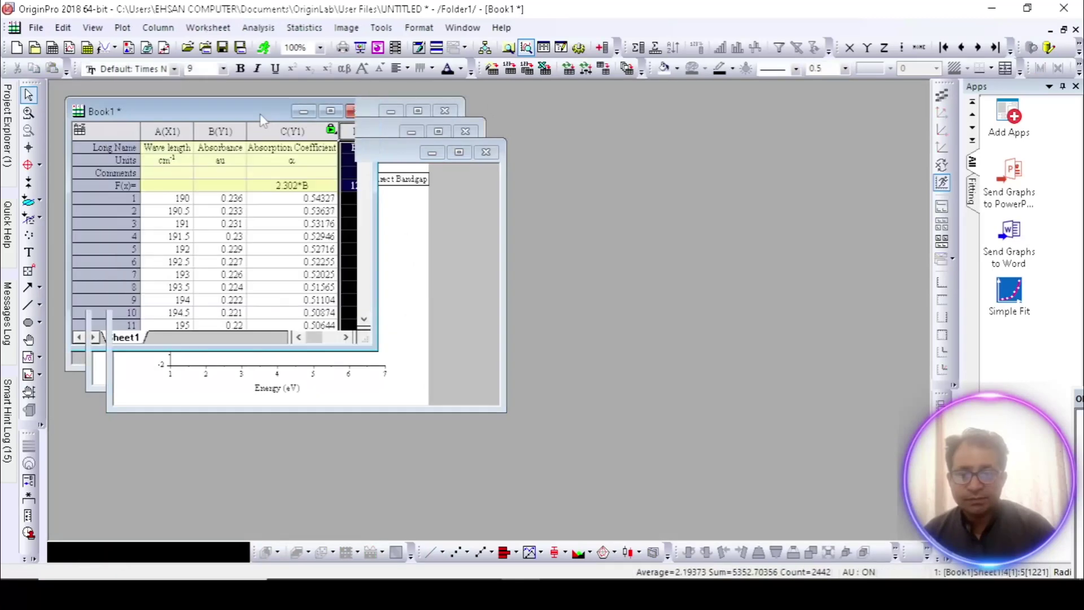
double_click(262, 117)
left_click_drag(261, 117, 404, 131)
left_click(350, 156)
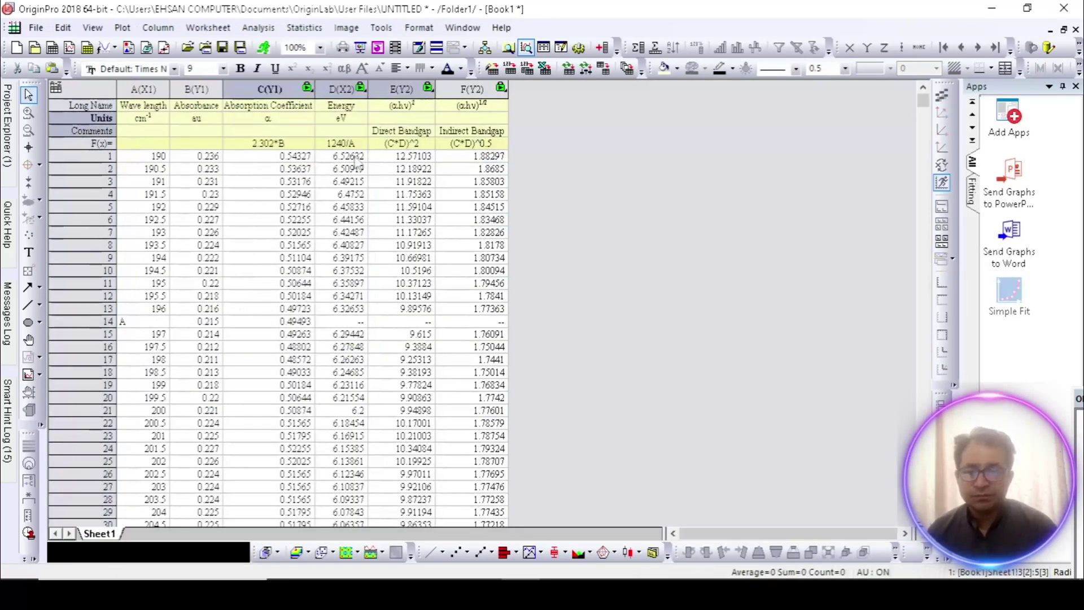
left_click(337, 88)
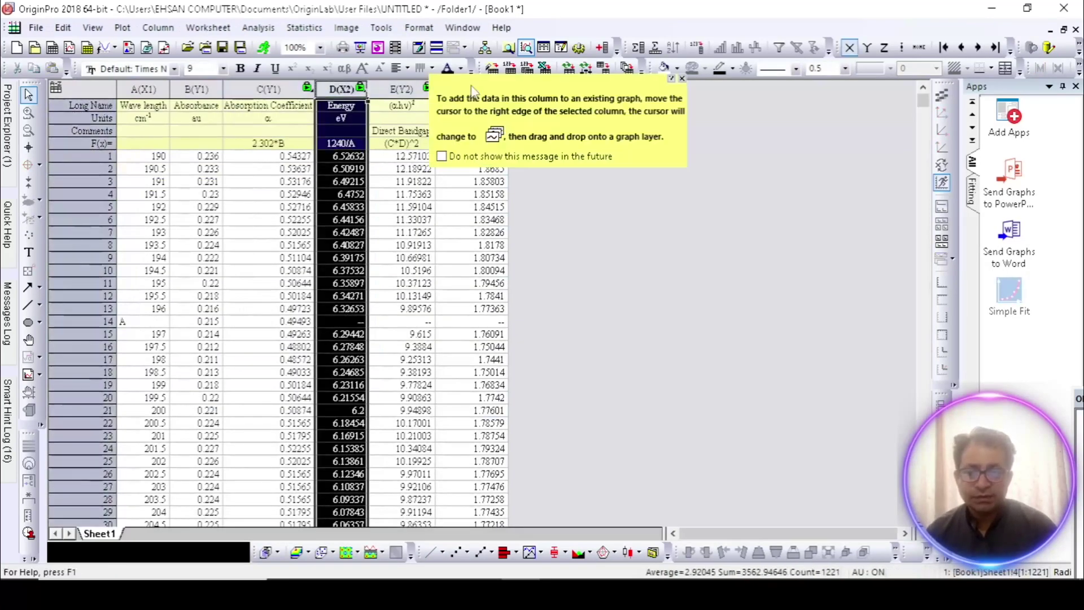
left_click(682, 79)
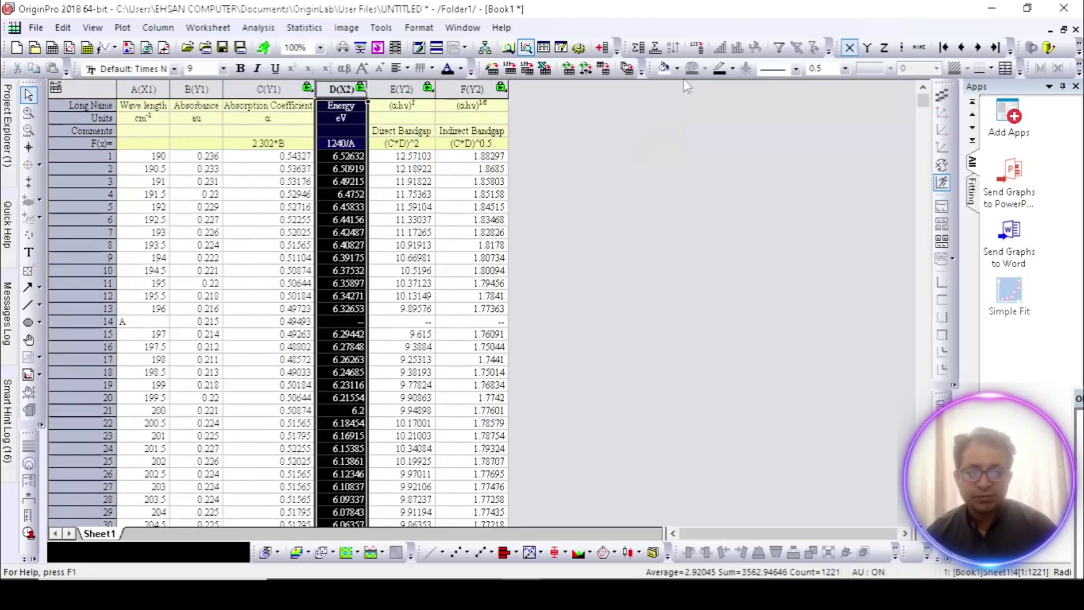
left_click(472, 89, "ctrl")
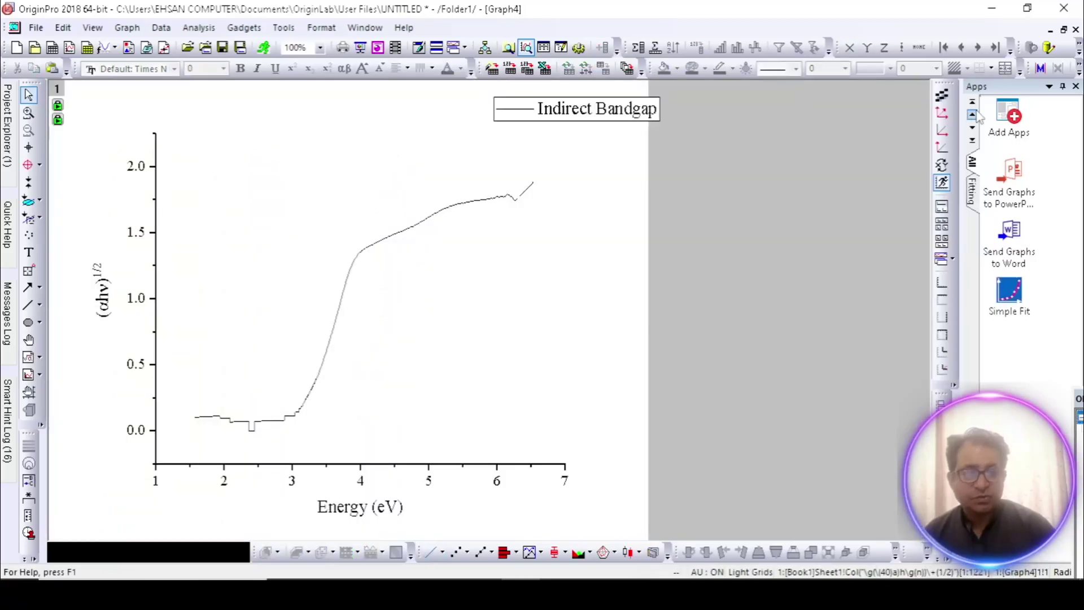
Arrange the Direct Bandgap and Indirect Bandgap graph windows side by side
left_click(1064, 30)
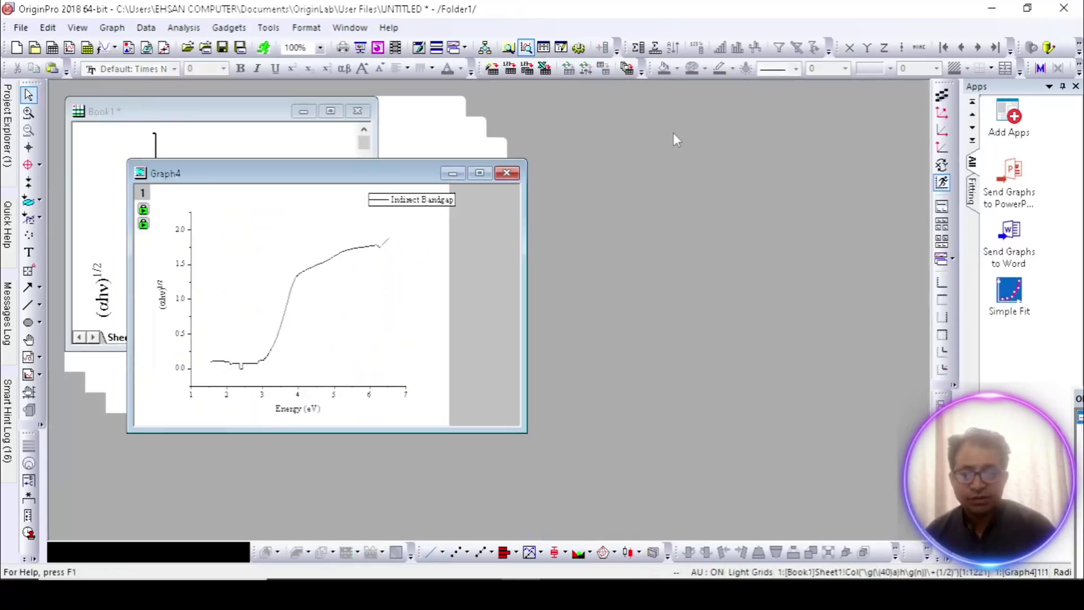
left_click_drag(349, 179, 626, 184)
left_click(389, 260)
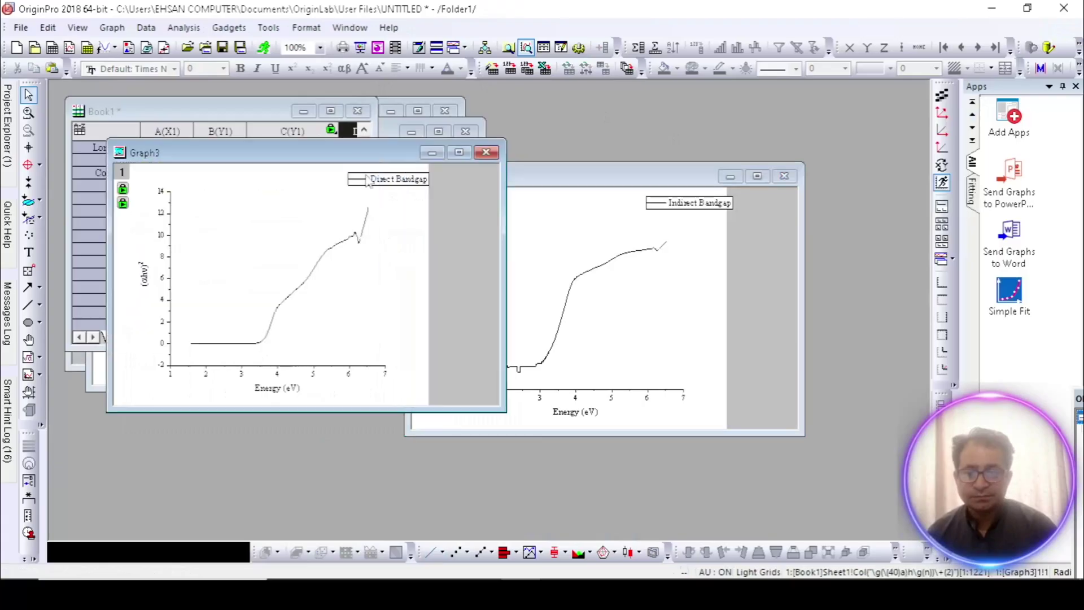
left_click_drag(356, 158, 318, 121)
left_click_drag(589, 177, 584, 135)
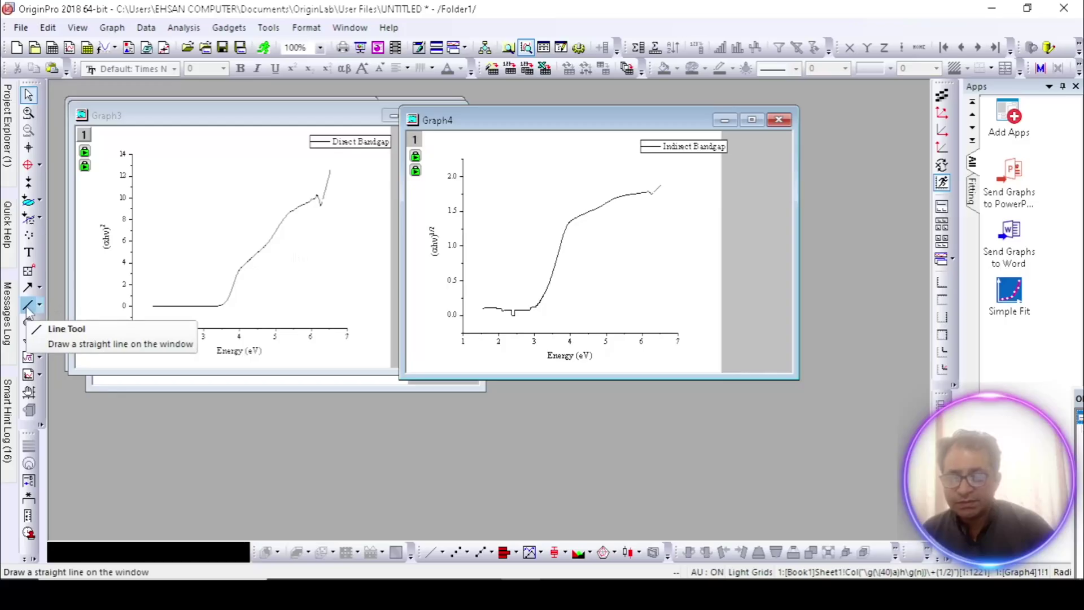
Maximize the Direct Bandgap graph and draw a straight line from the curve's upper end down past the Energy axis near 3 eV
double_click(346, 119)
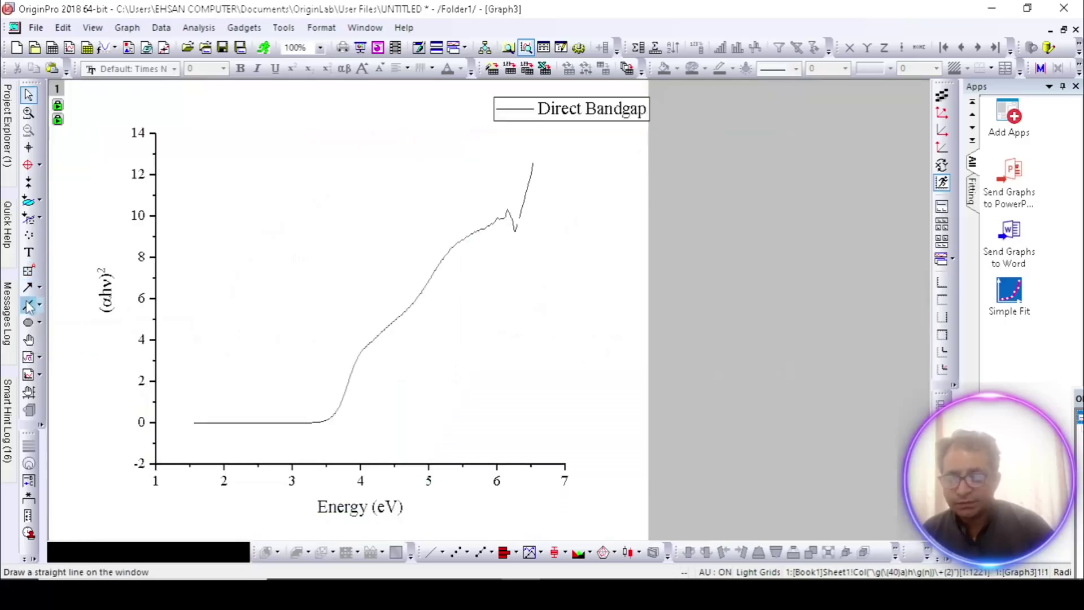
left_click(28, 306)
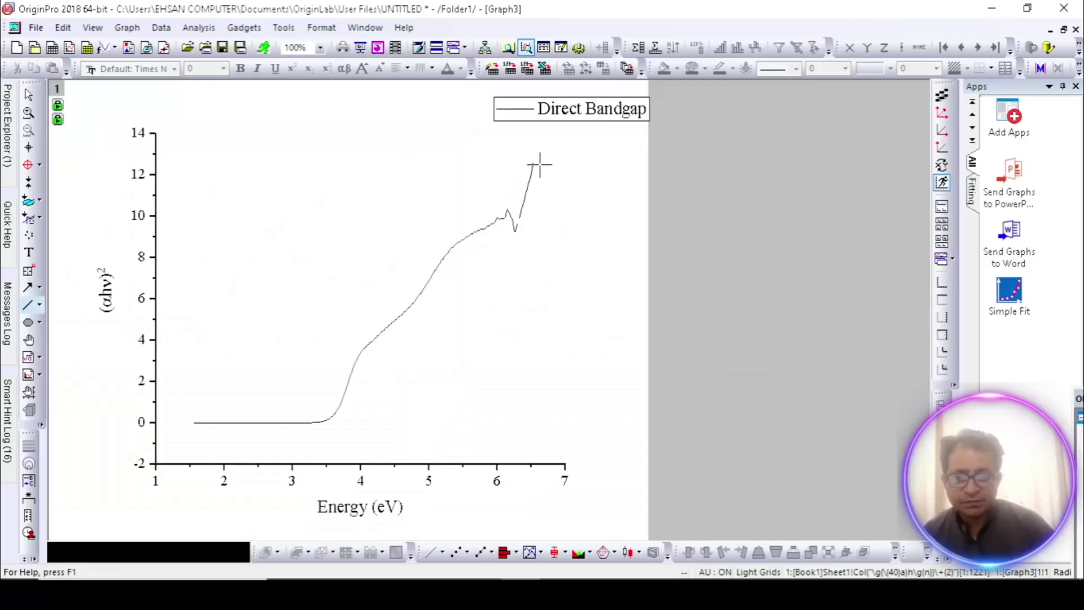
left_click_drag(538, 160, 270, 496)
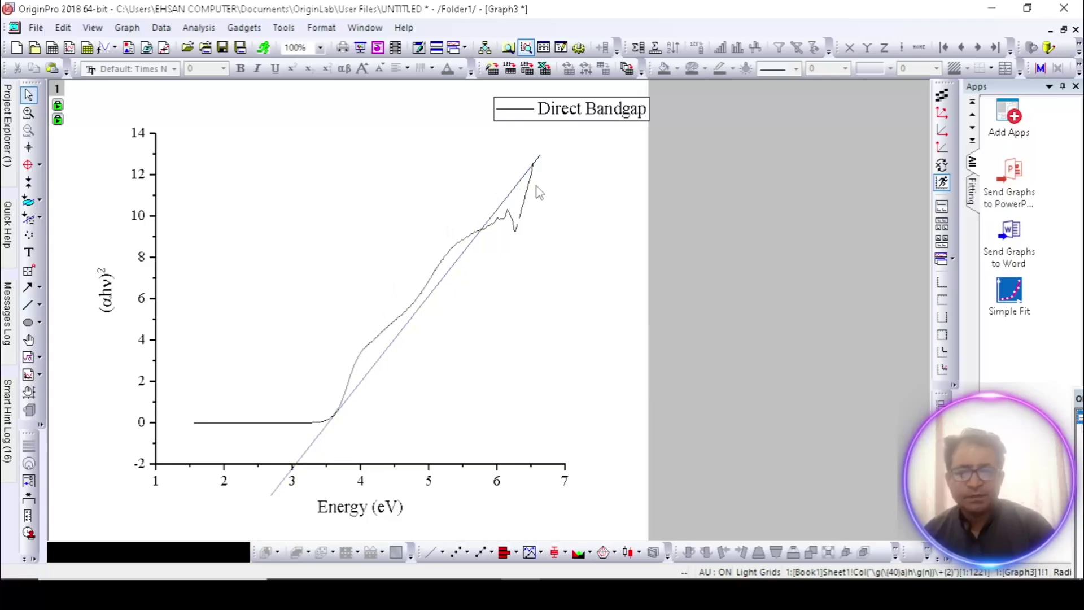
Set the width of the straight line on the Direct Bandgap graph to 3
left_click(510, 194)
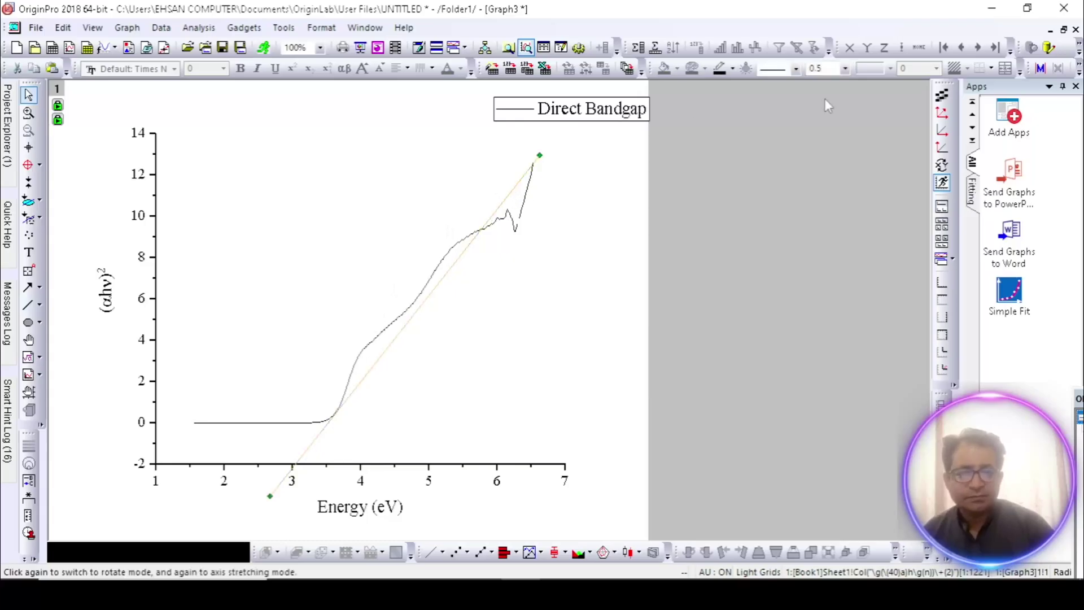
left_click(849, 71)
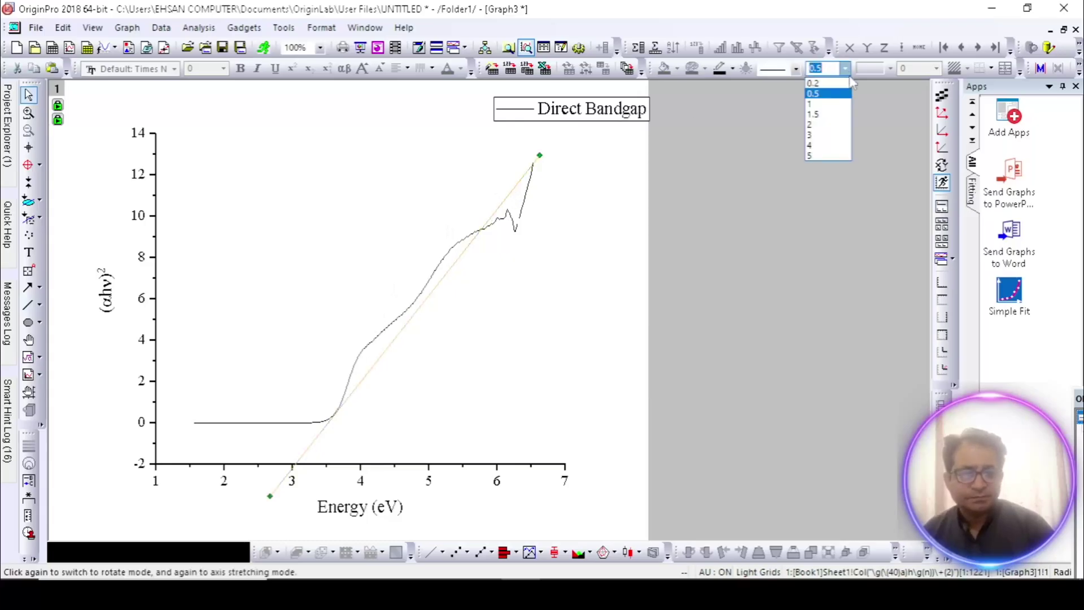
left_click(832, 138)
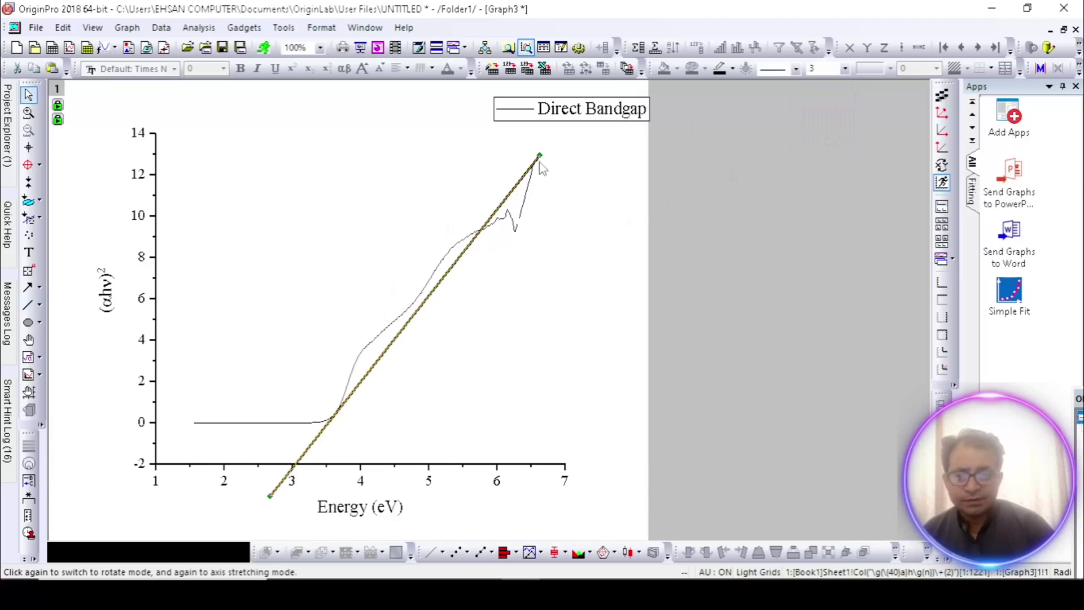
Adjust both ends of the straight line to follow the rising part of the Direct Bandgap curve, and color it red
left_click_drag(538, 159, 543, 139)
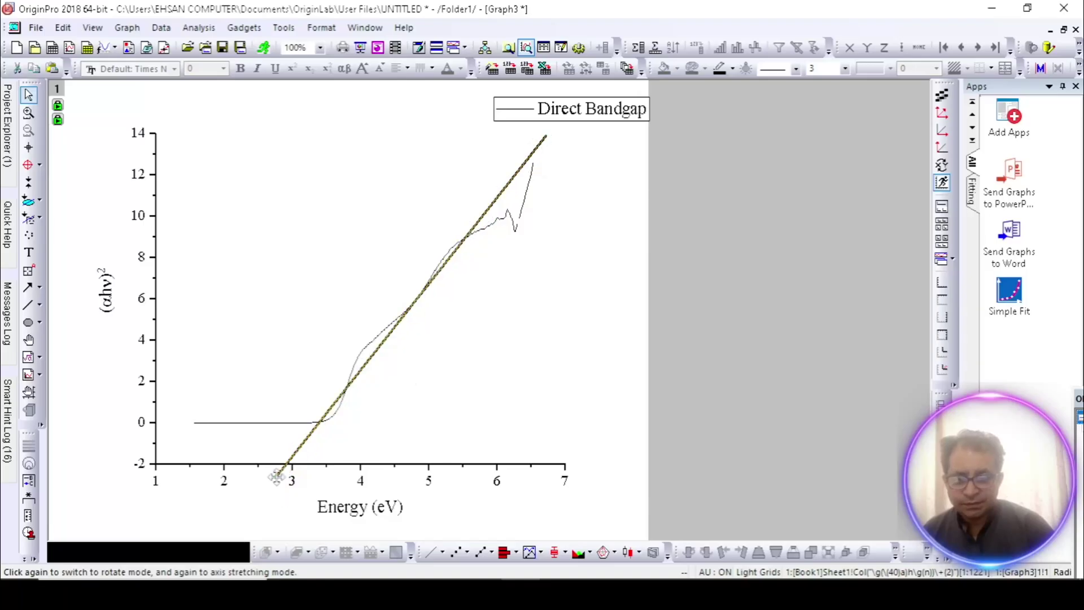
left_click_drag(278, 479, 281, 481)
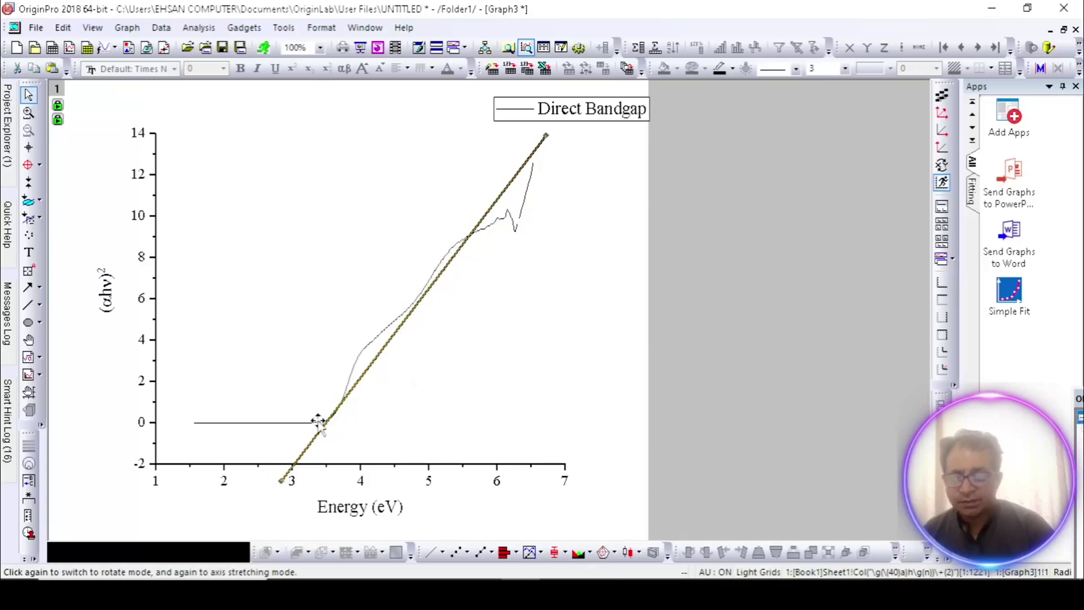
left_click(721, 74)
left_click(735, 89)
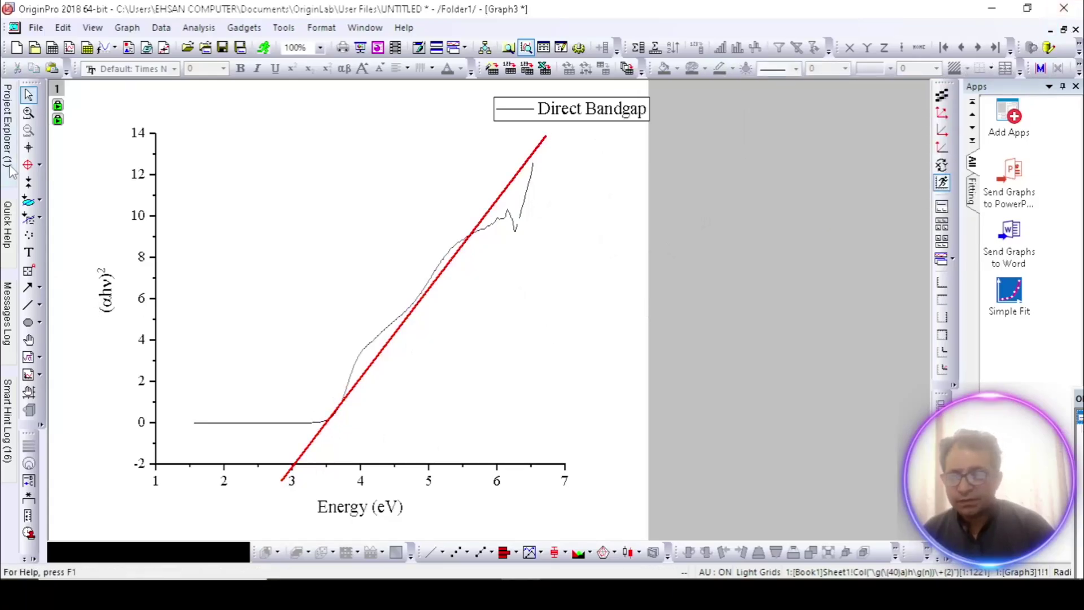
Read the coordinates where the red line crosses the Energy axis, and add the text label "Eg=3.04" in the empty area above the curve
left_click(28, 148)
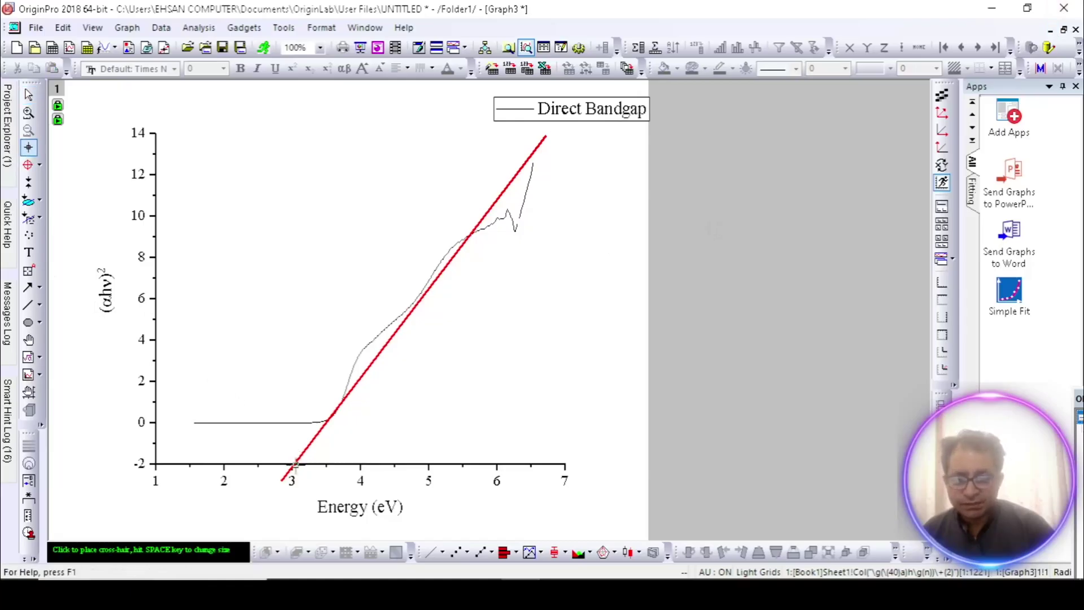
left_click(295, 464)
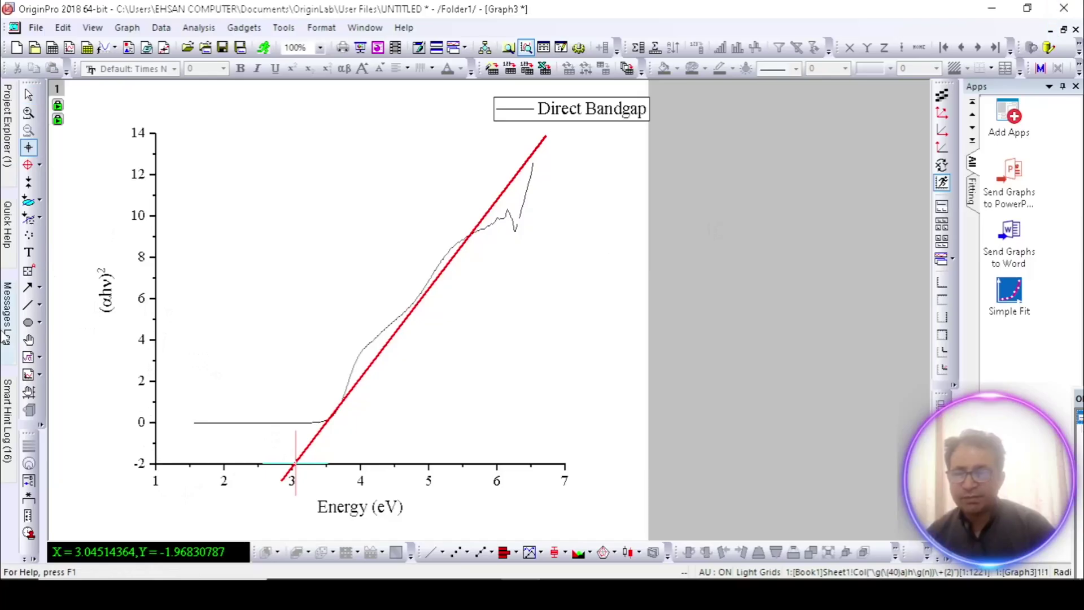
mouse_move(7, 247)
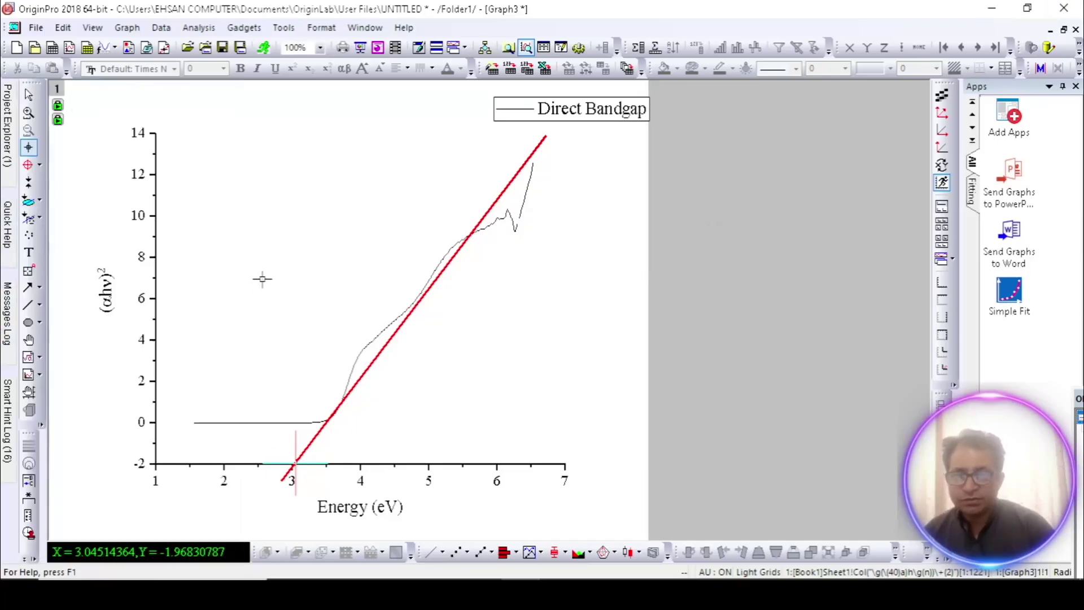
left_click(28, 252)
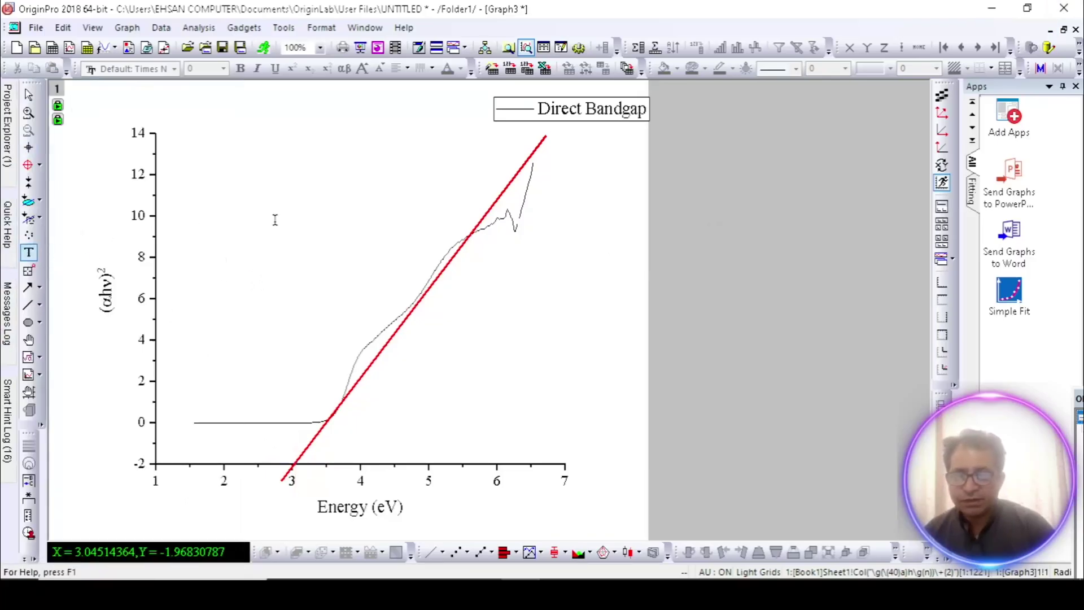
left_click(241, 218)
type("Eg=3.04")
left_click(280, 282)
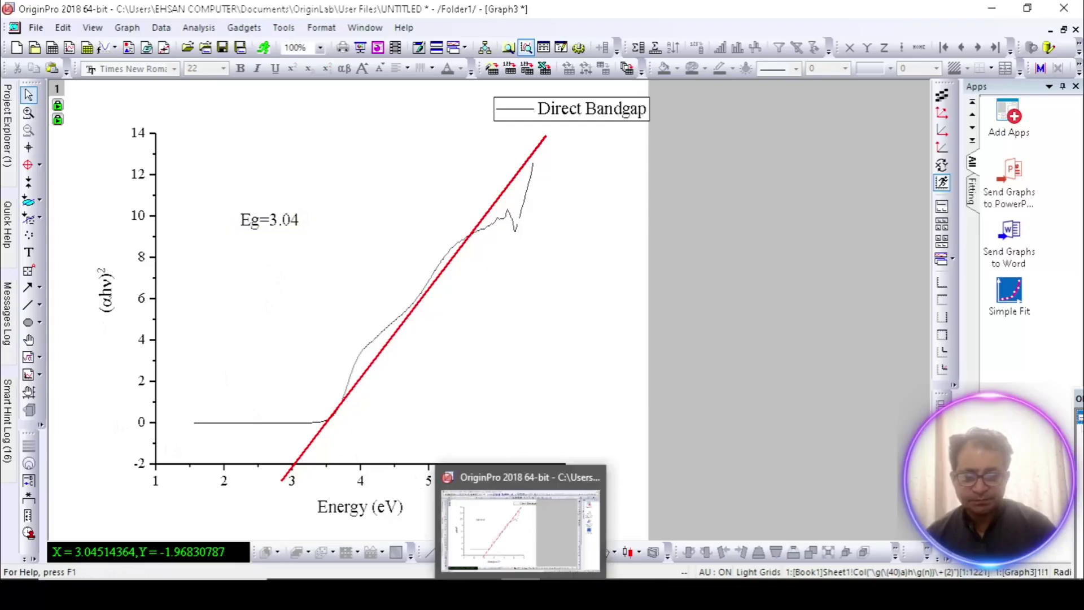
Restore the Direct Bandgap graph to its smaller window size and maximize the Indirect Bandgap graph
left_click(1064, 29)
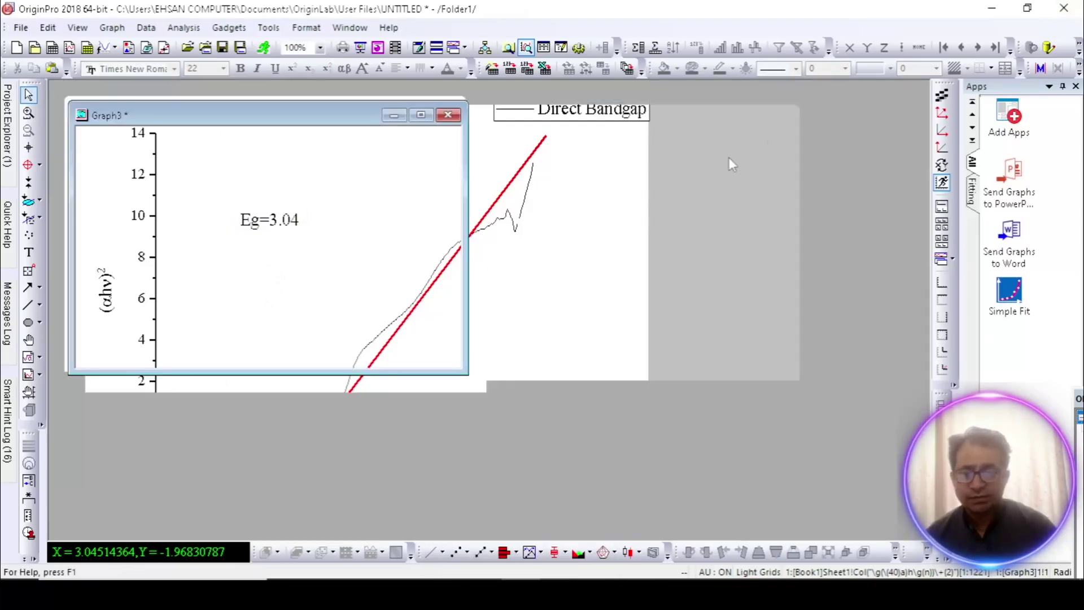
left_click(547, 233)
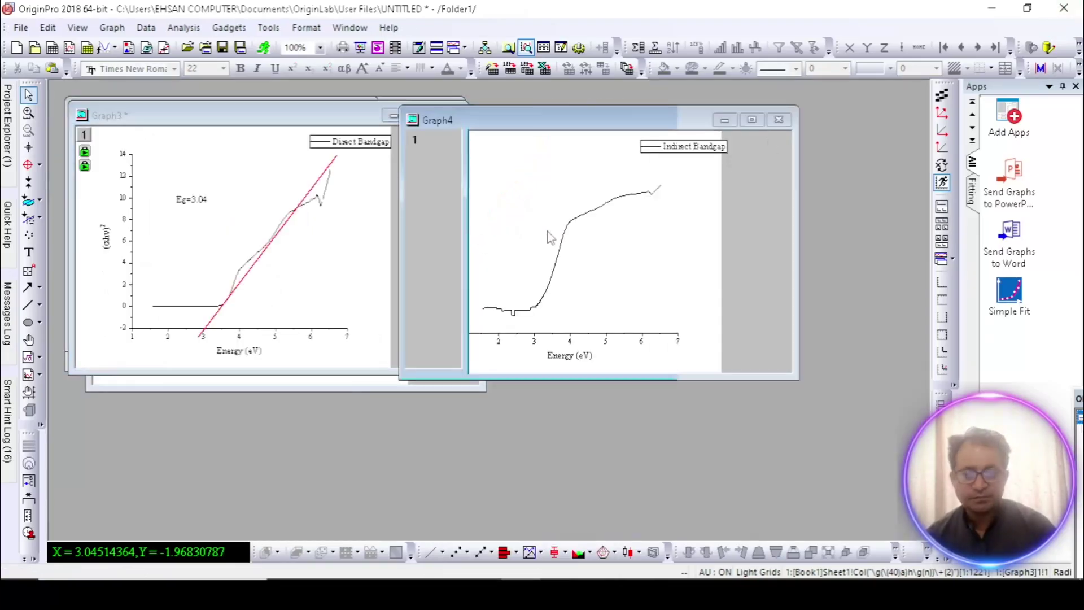
left_click(750, 120)
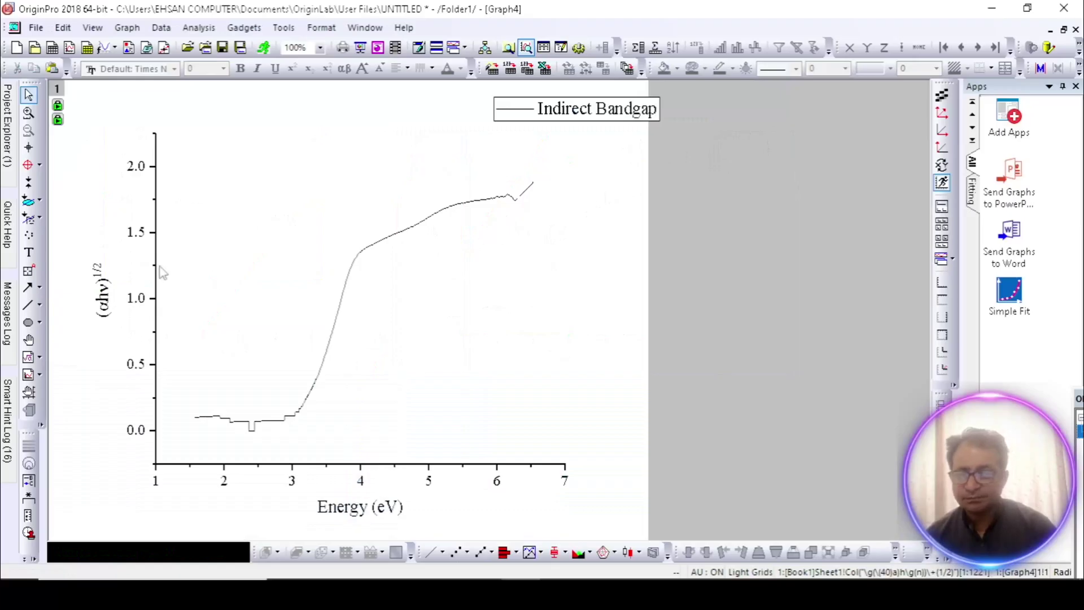
left_click(27, 305)
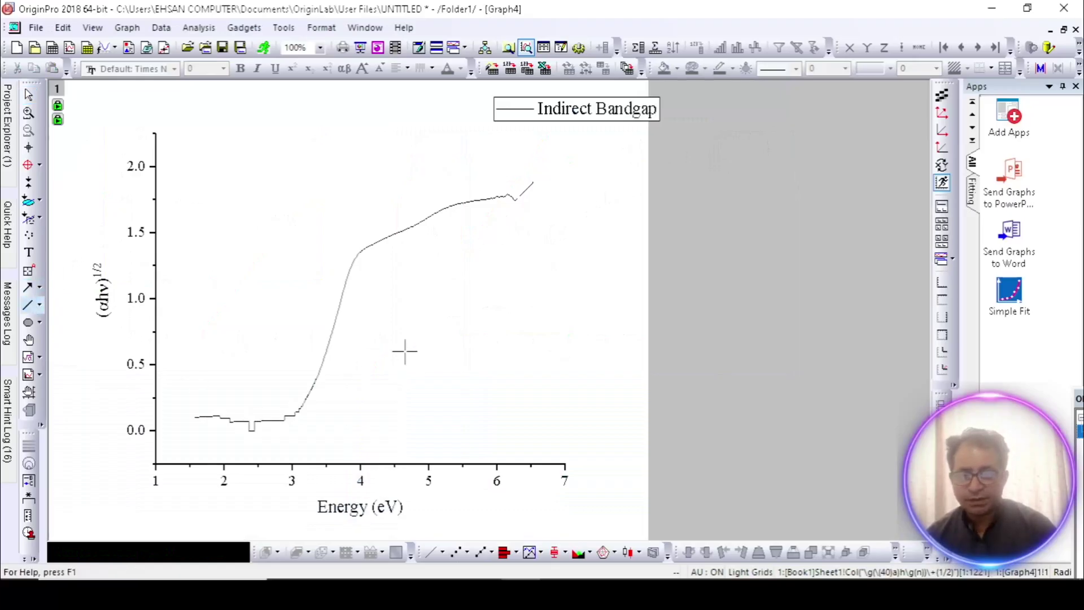
mouse_move(558, 159)
left_mouse_down()
mouse_move(201, 528)
mouse_move(177, 504)
mouse_move(194, 522)
mouse_move(277, 487)
left_mouse_up()
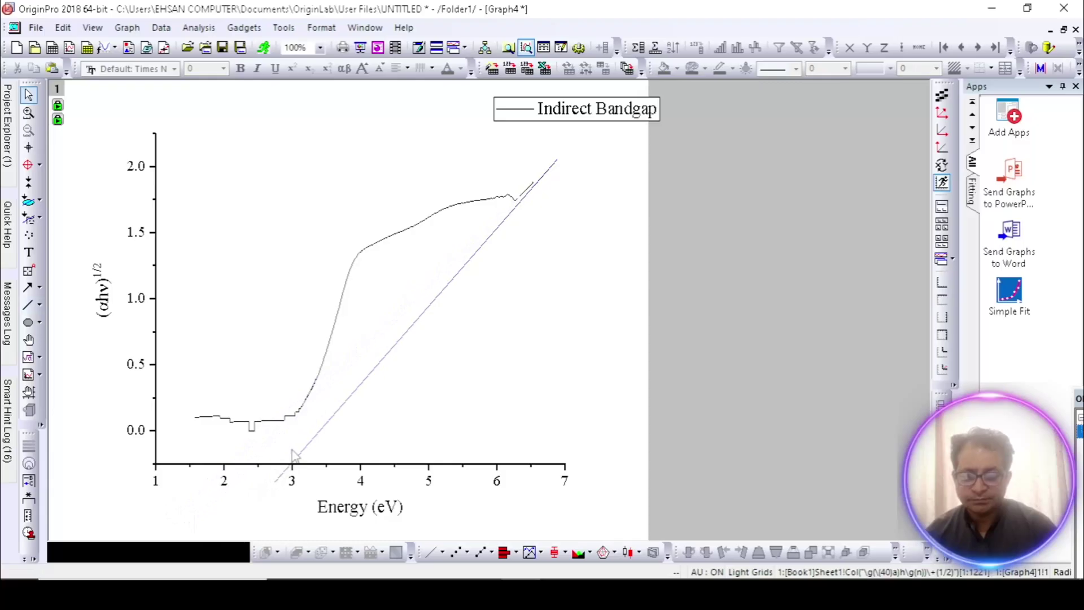
left_click(327, 433)
key("Delete")
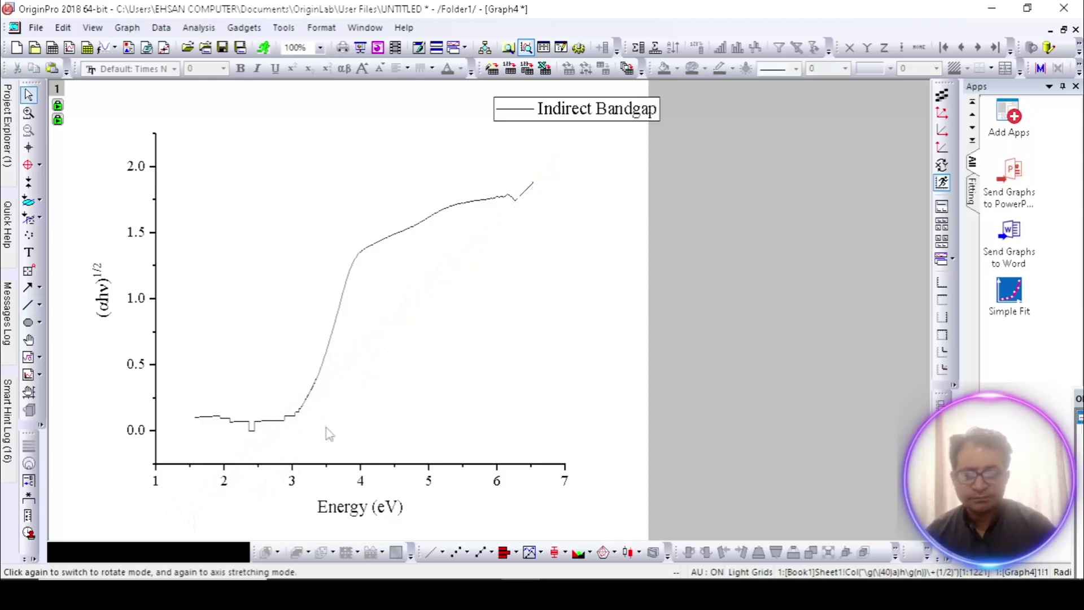
Draw a straight line along the steep rise of the Indirect Bandgap curve and past the Energy axis, with width 3 and red color
left_click(28, 305)
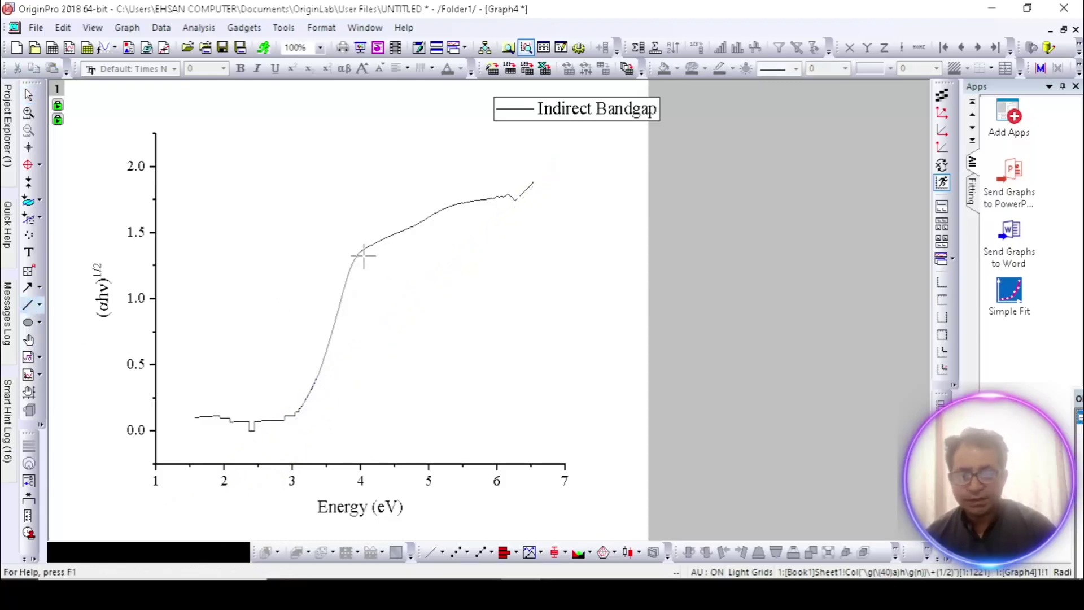
left_click_drag(418, 124, 261, 512)
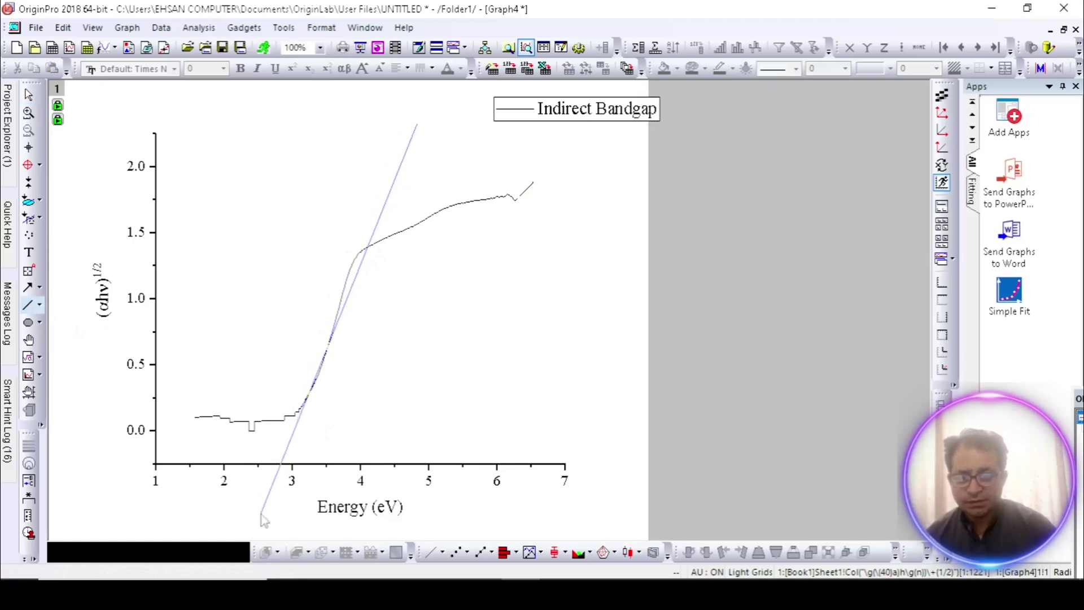
left_click(400, 174)
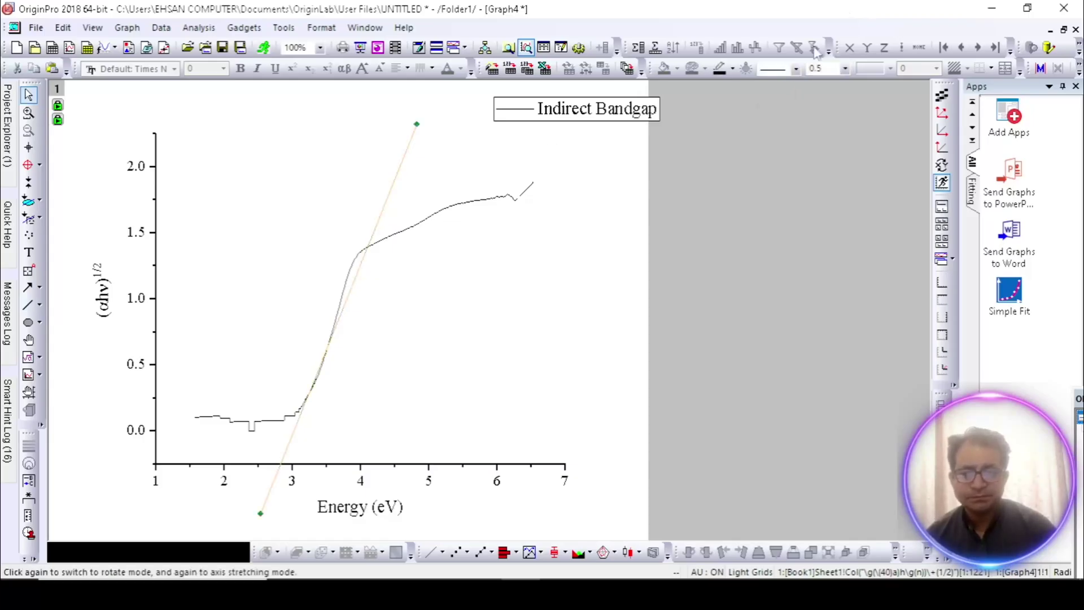
left_click(845, 69)
left_click(833, 139)
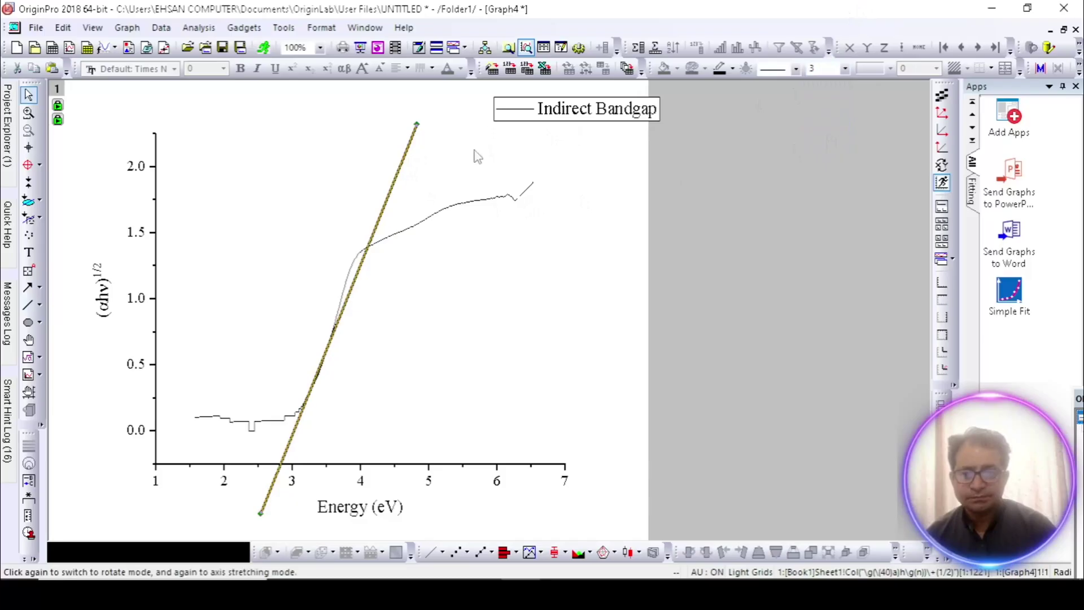
left_click(731, 69)
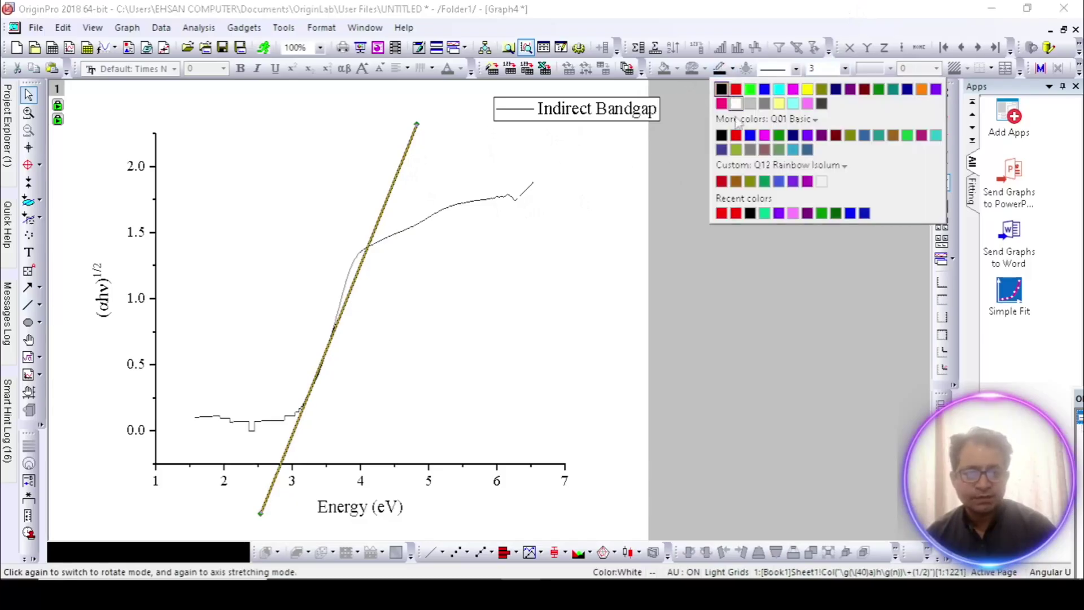
left_click(736, 89)
left_click(408, 147)
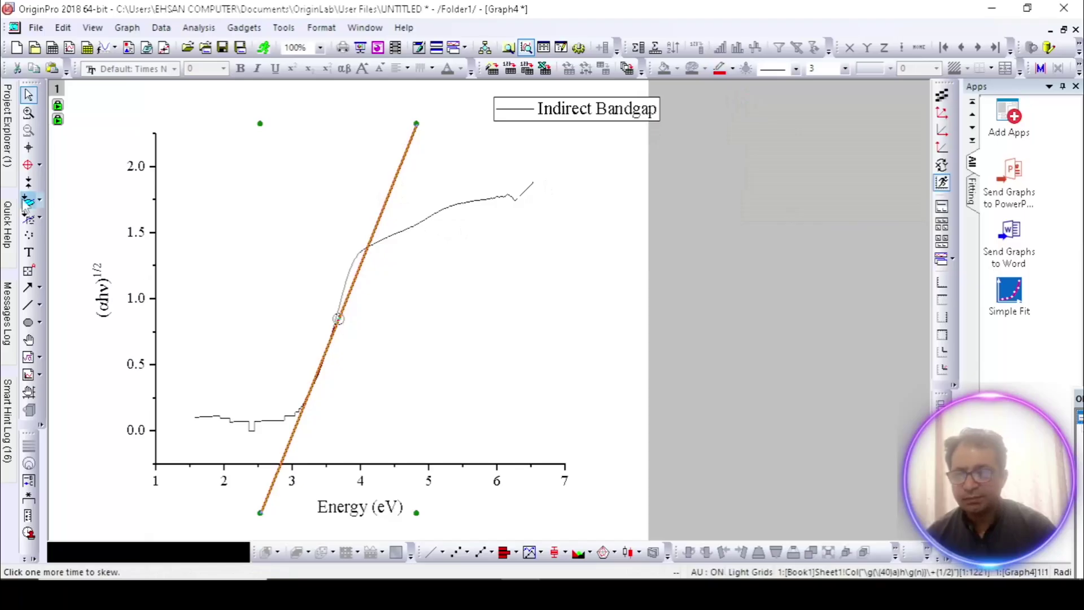
Read the coordinates where the red line crosses the Energy axis, and add the text label "Eg=2.82 eV" in the empty area above the curve
left_click(28, 148)
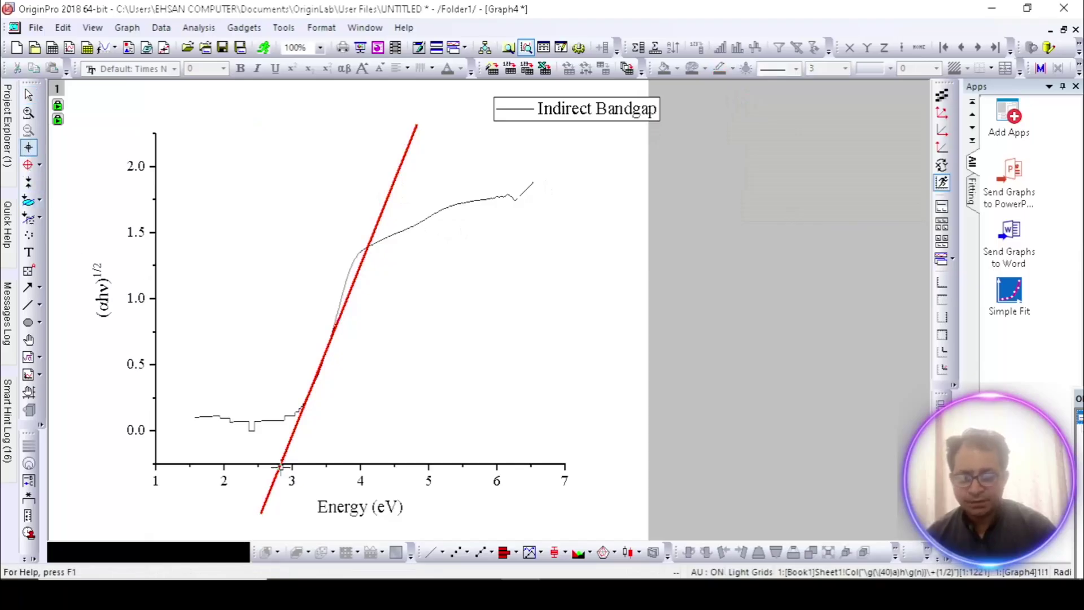
left_click(280, 463)
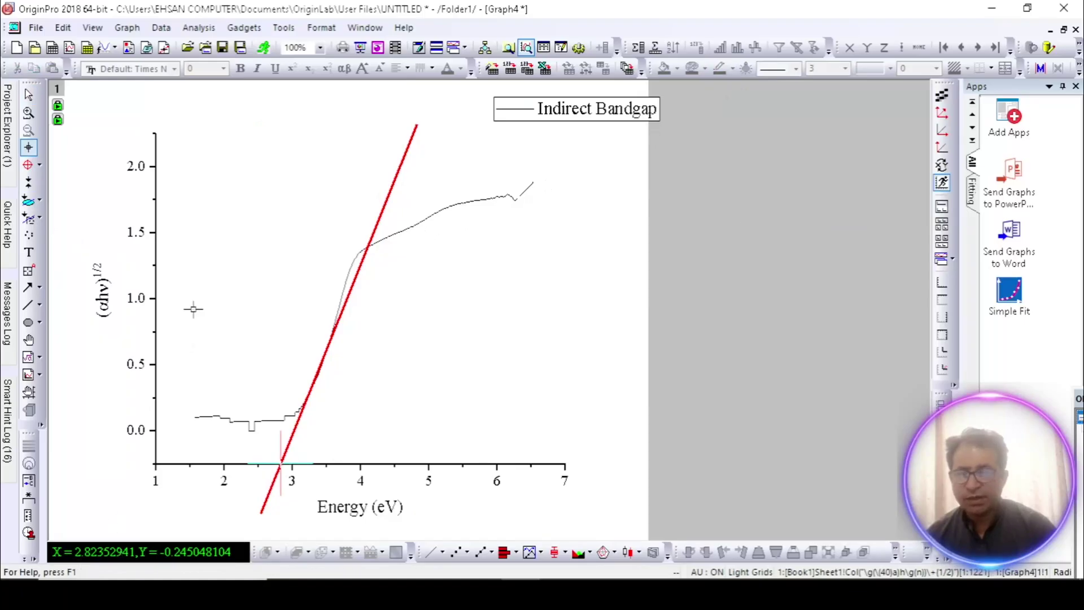
left_click(28, 253)
left_click(213, 230)
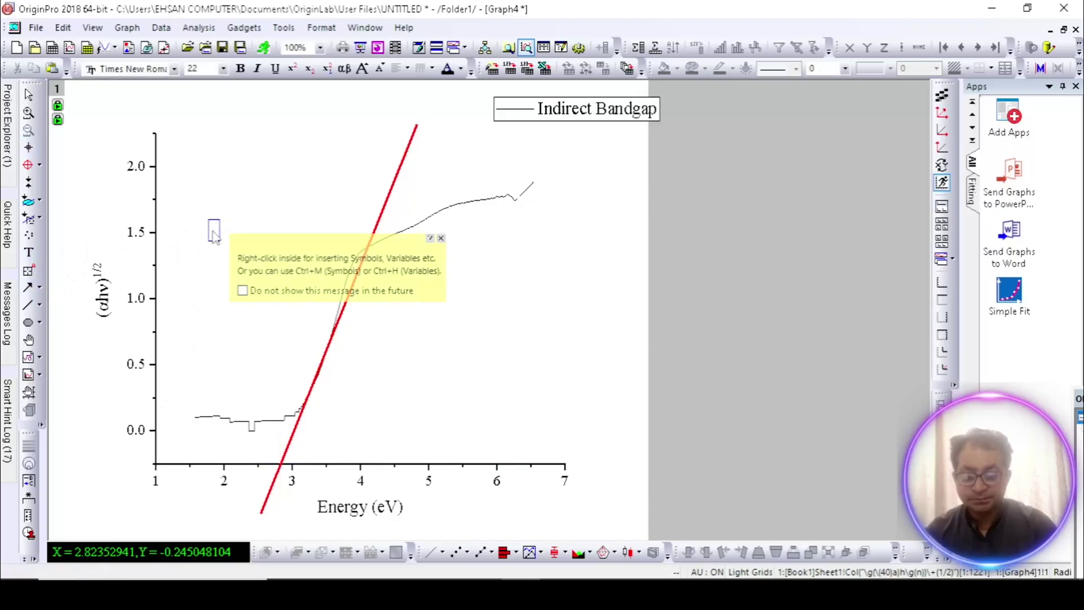
type("Eg")
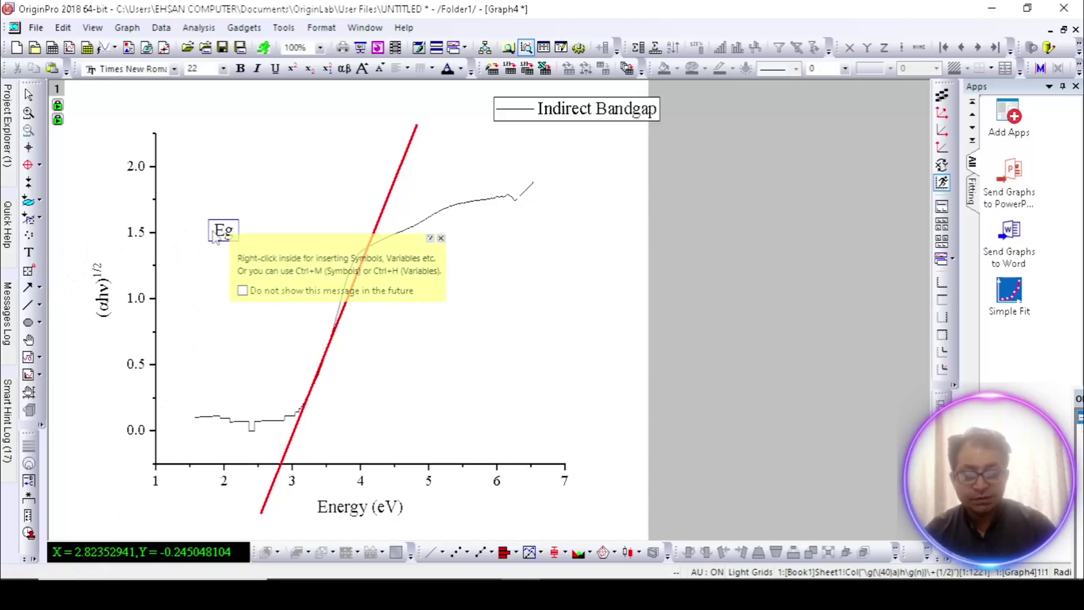
type("=2")
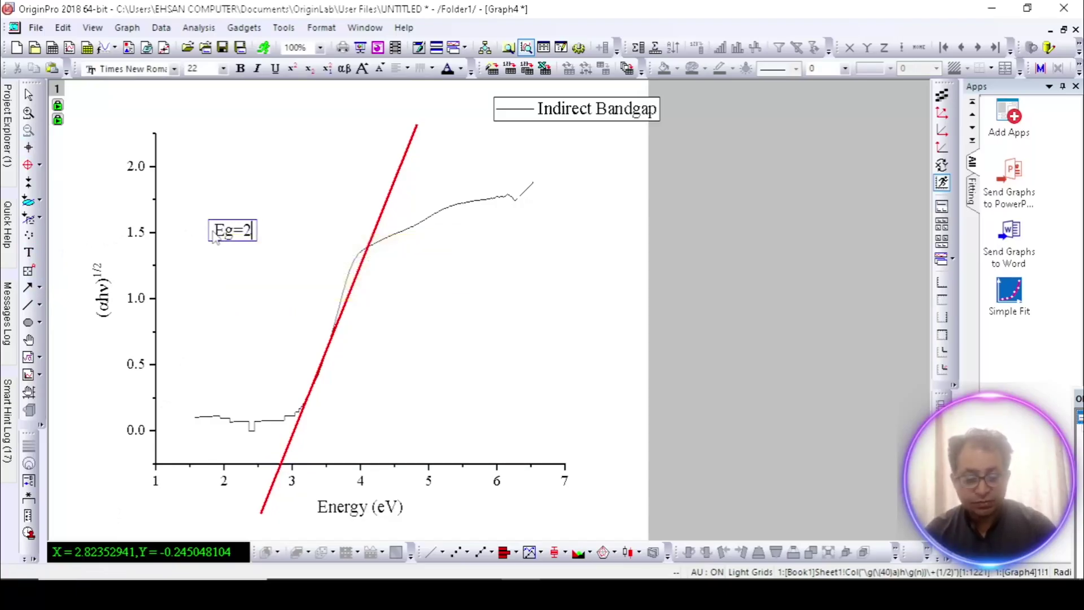
type(".82 eV")
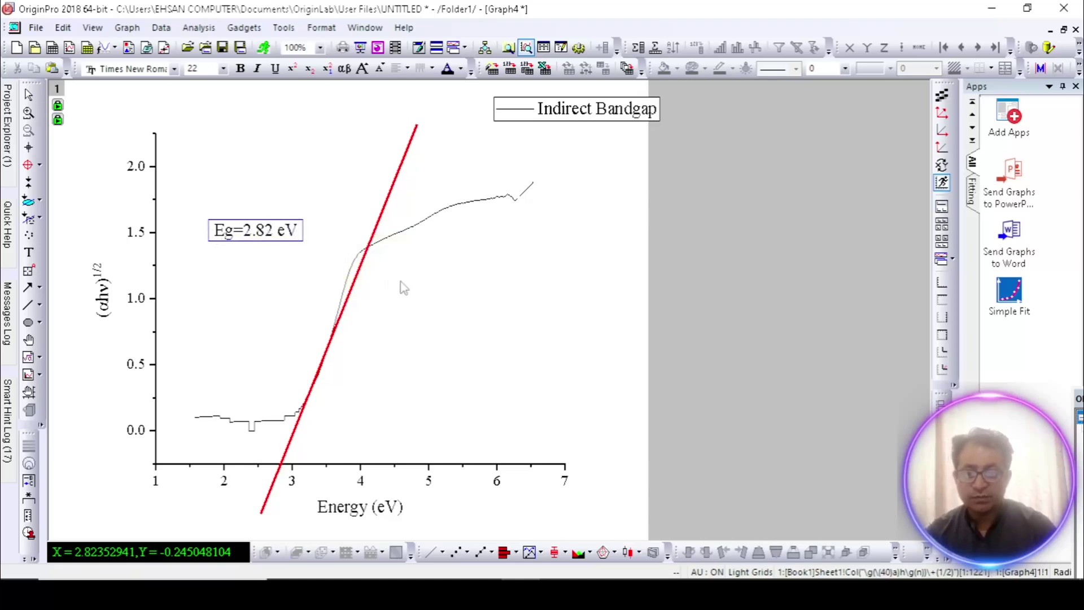
left_click(423, 299)
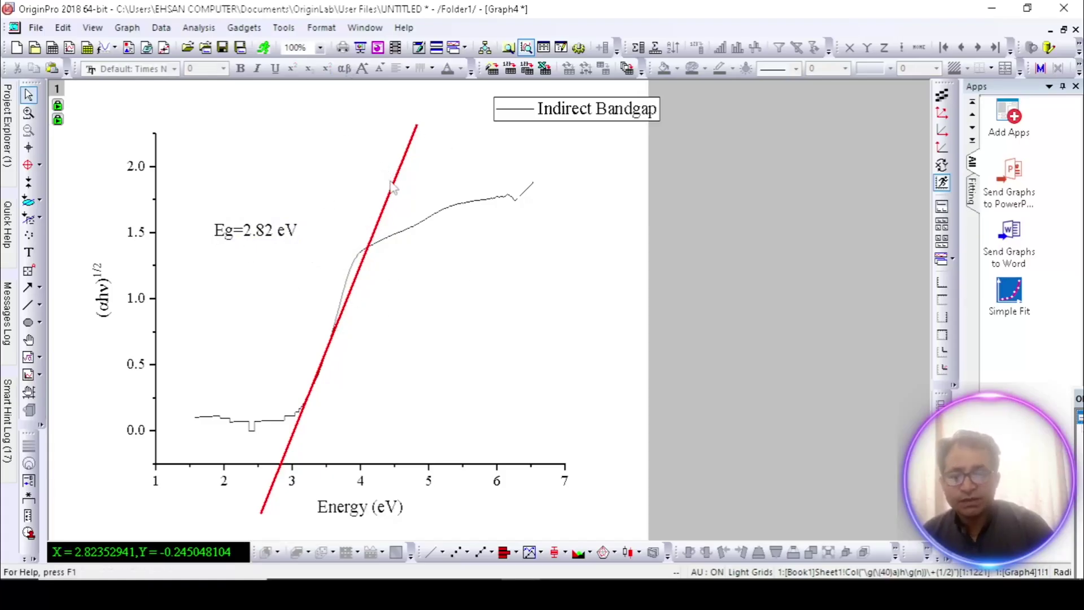
left_click(560, 104)
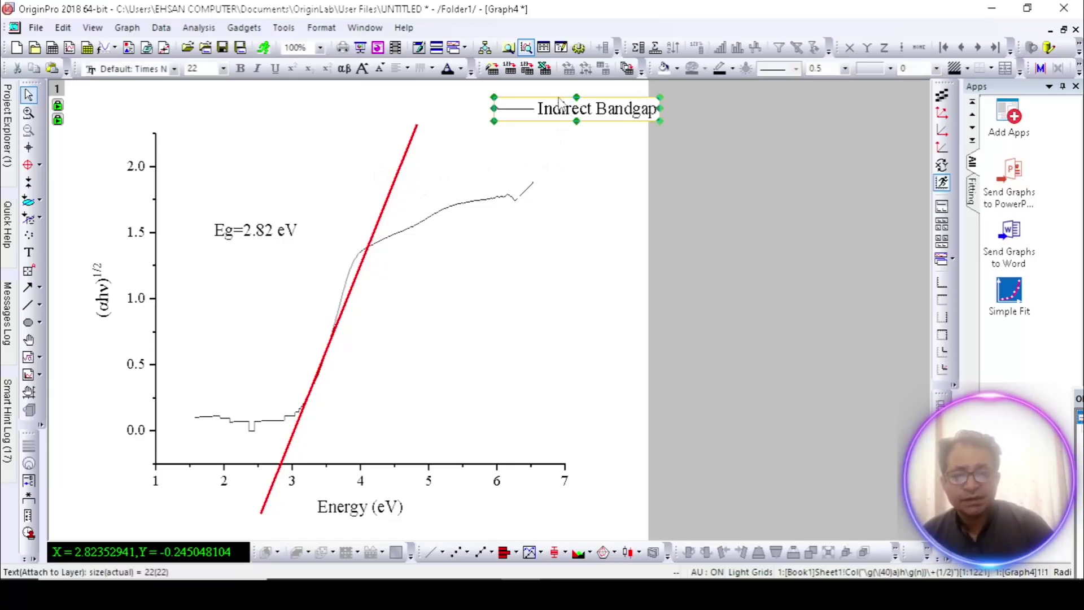
left_click(499, 293)
right_click(499, 293)
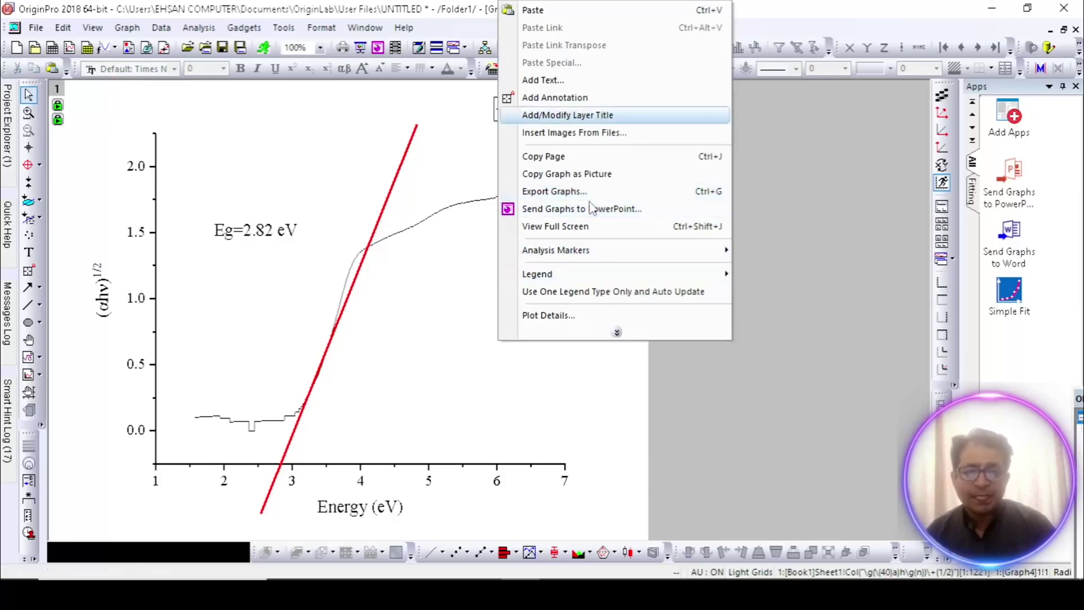
right_click(472, 350)
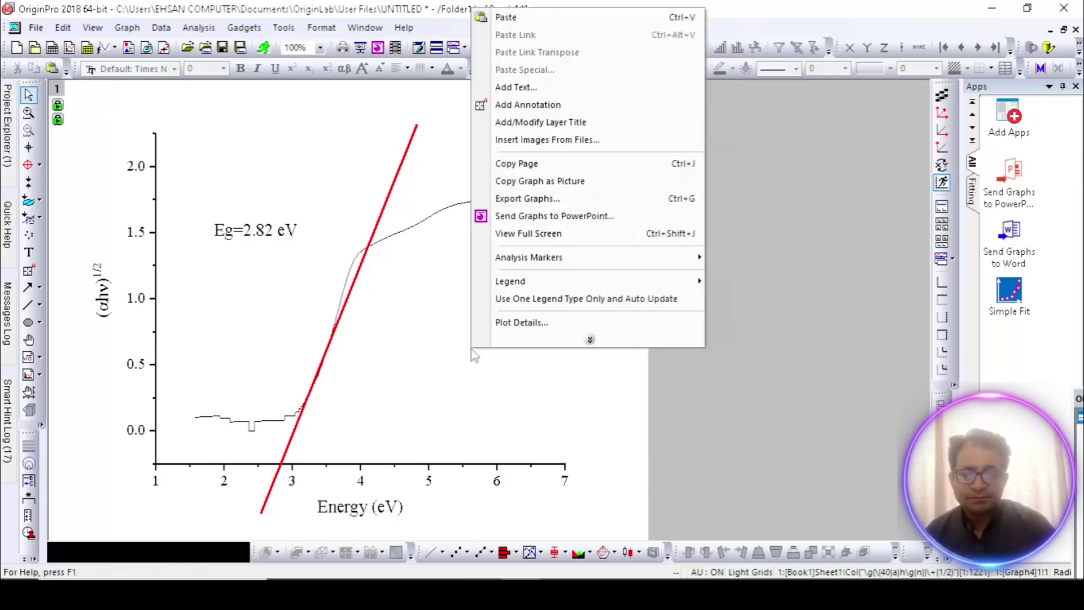
right_click(431, 367)
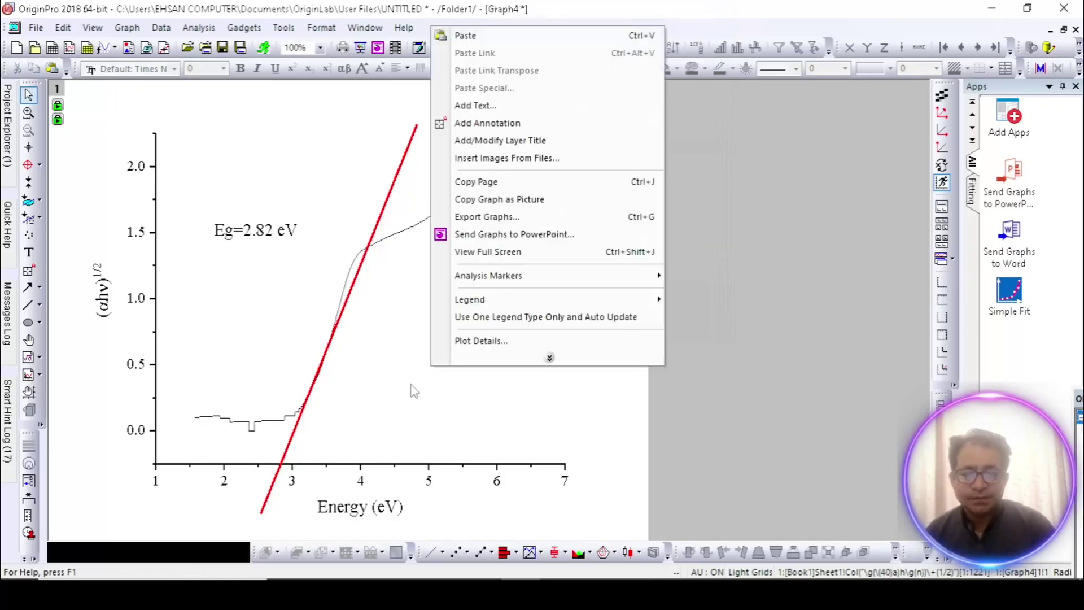
Copy the Indirect Bandgap graph layer and paste it into the maximized Absorbance graph
left_click(411, 385)
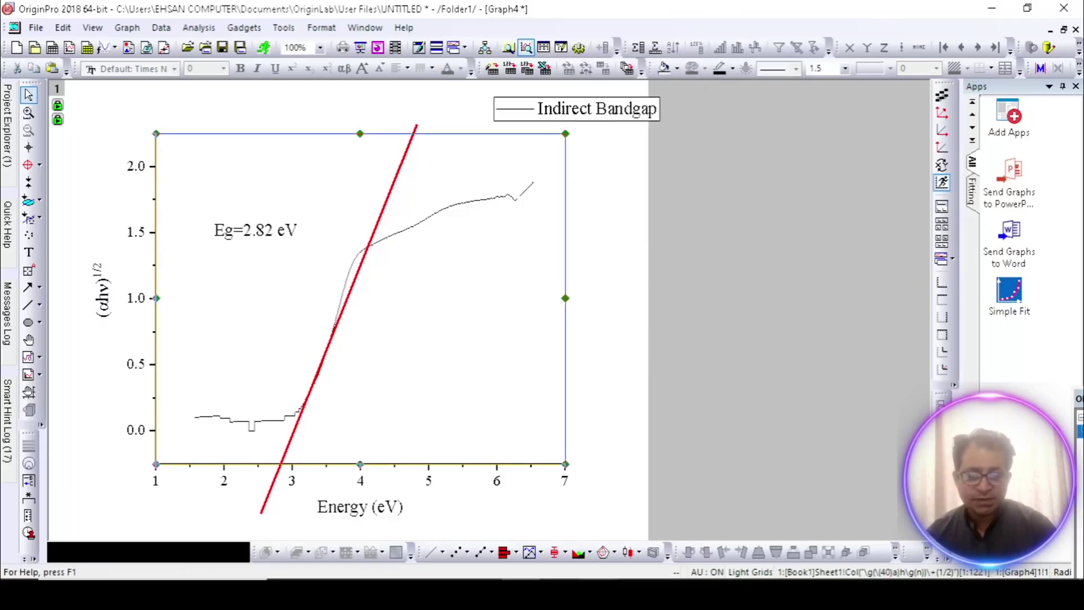
left_click(1063, 30)
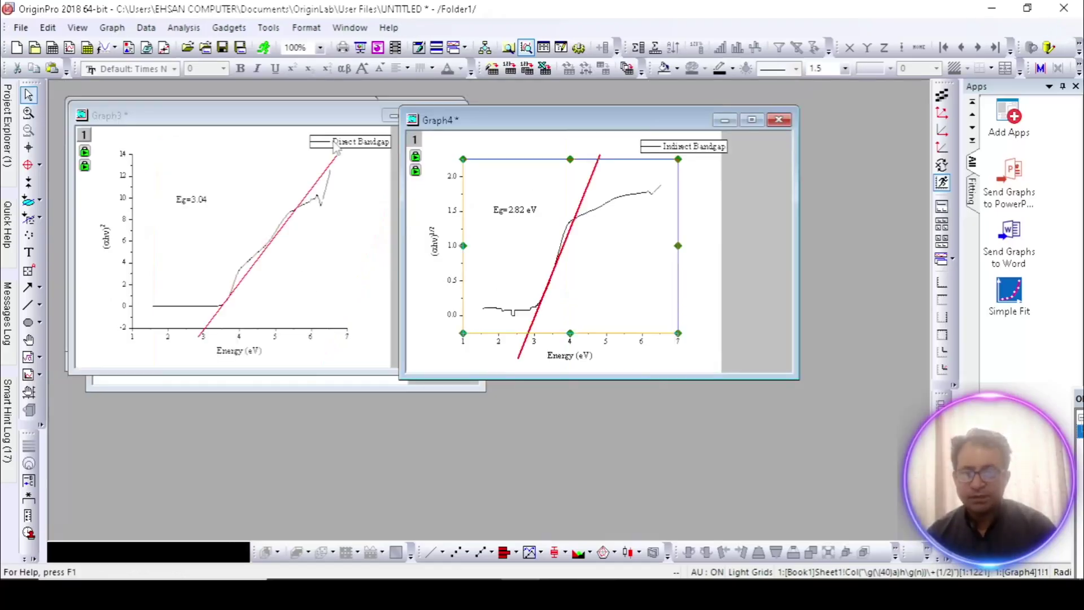
left_click_drag(307, 120, 323, 263)
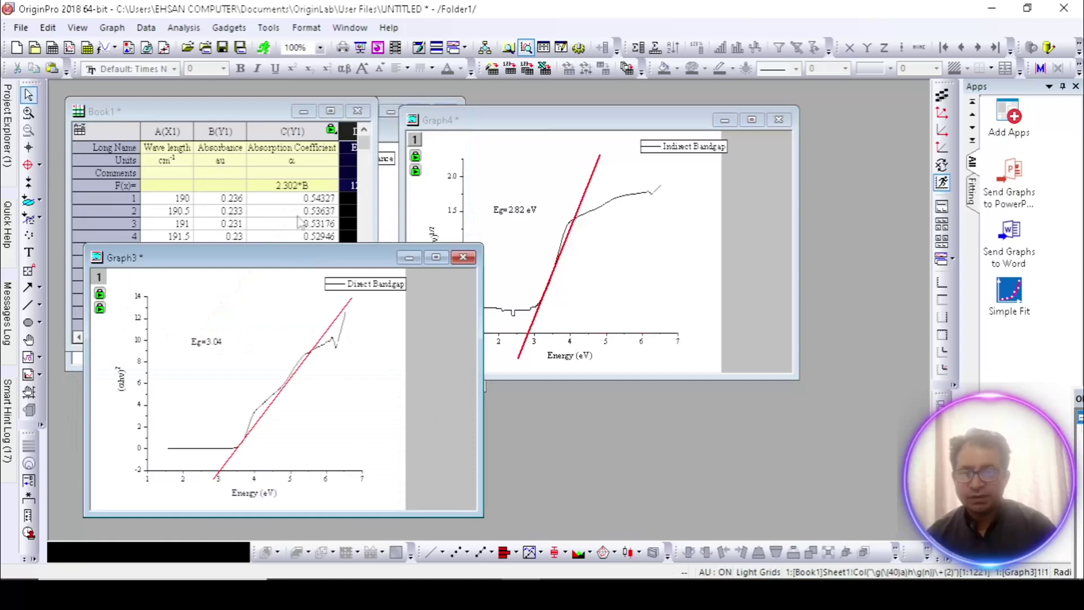
left_click(384, 145)
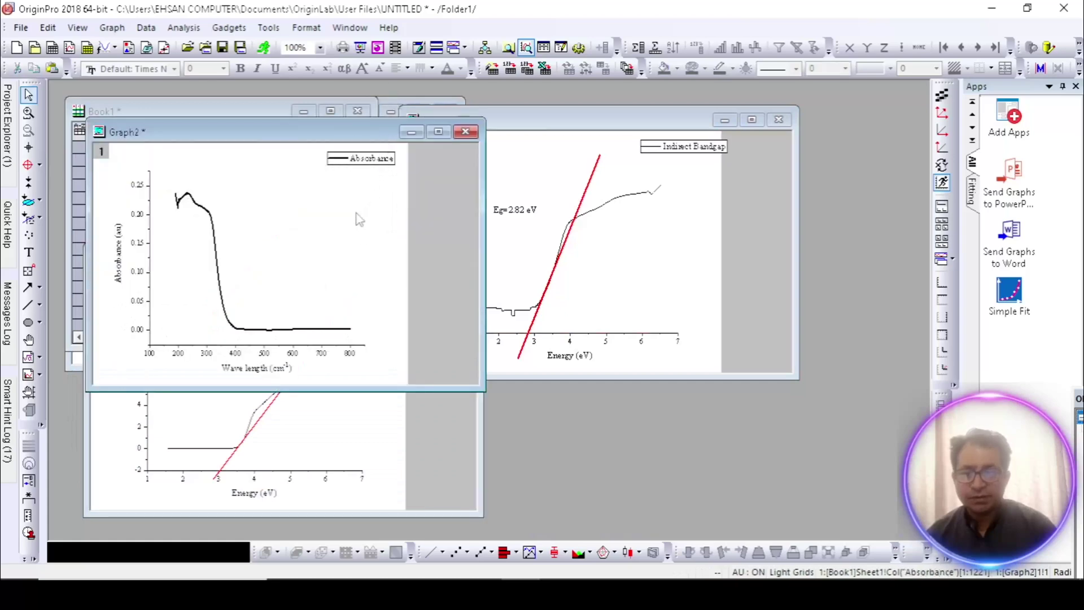
left_click(438, 132)
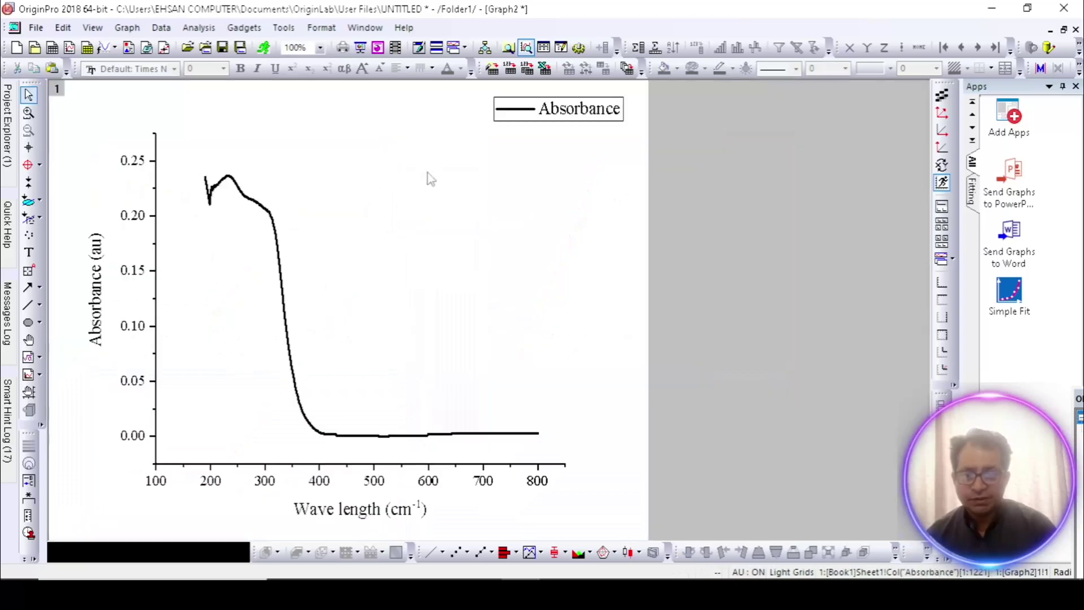
key("ctrl+v")
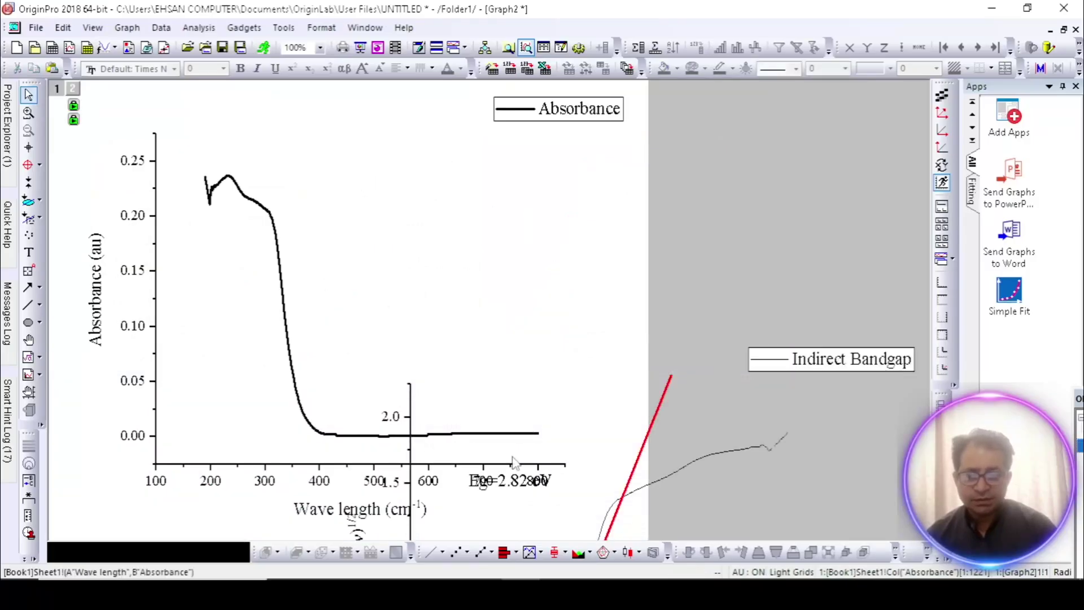
Shrink the pasted Indirect Bandgap layer and move it into the empty area above the flat tail of the Absorbance curve
left_click(636, 512)
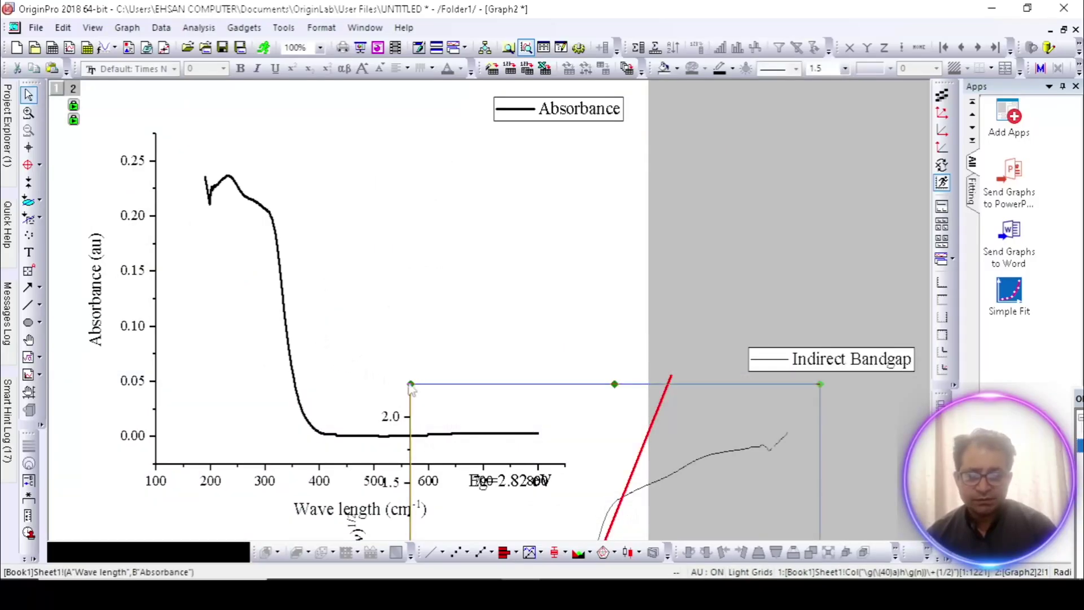
left_click_drag(423, 388, 453, 212)
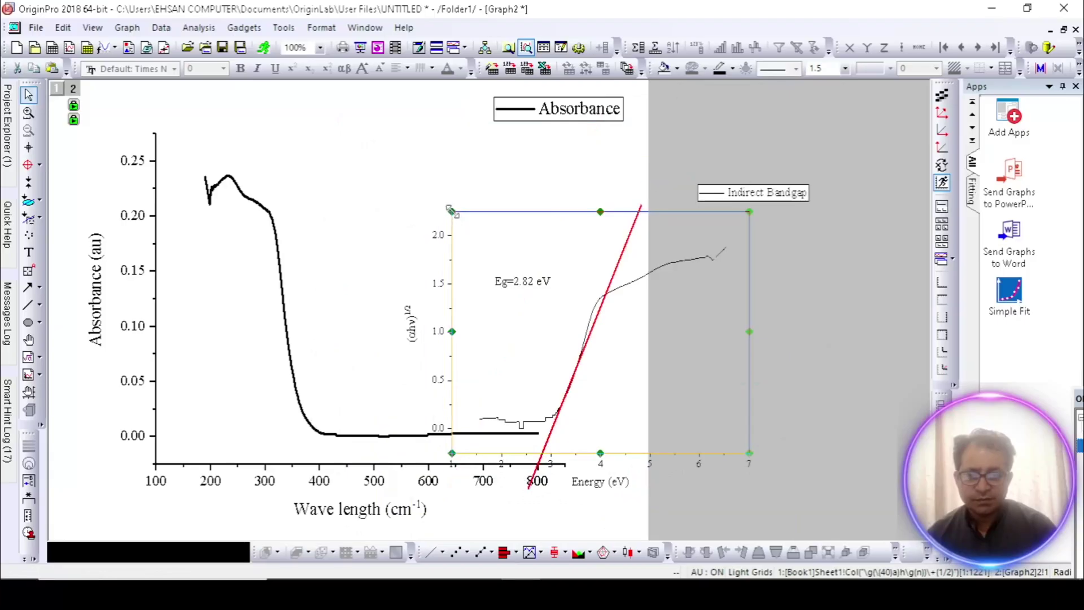
left_click(438, 283)
left_click(477, 226)
left_click(494, 244)
left_click_drag(451, 212, 497, 238)
left_click_drag(542, 332, 407, 263)
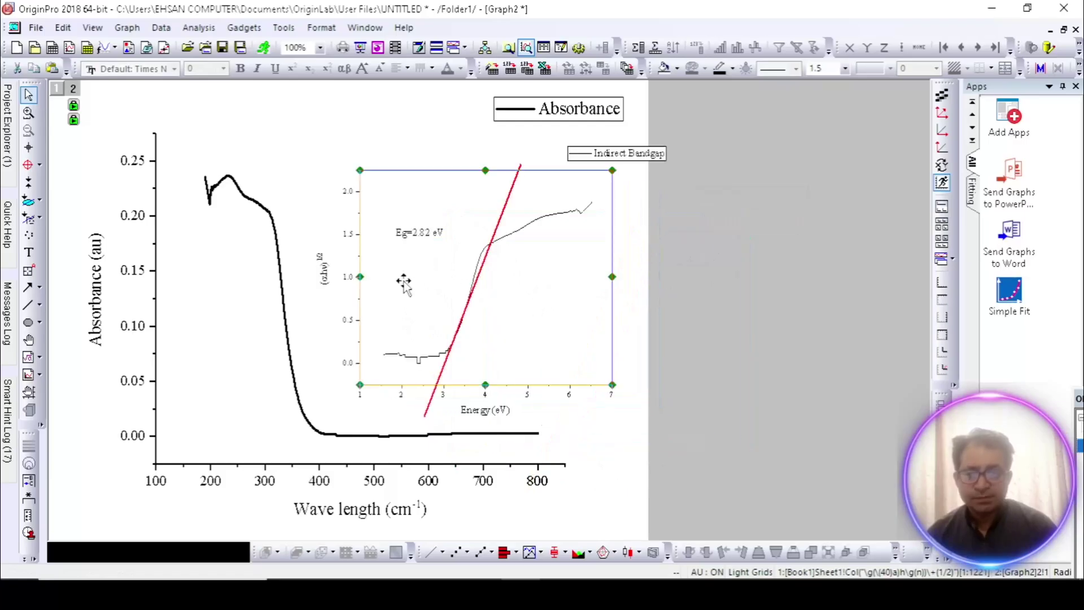
Set the font size of the inset graph's vertical axis tick labels to 28
left_click(351, 285)
left_click(196, 68)
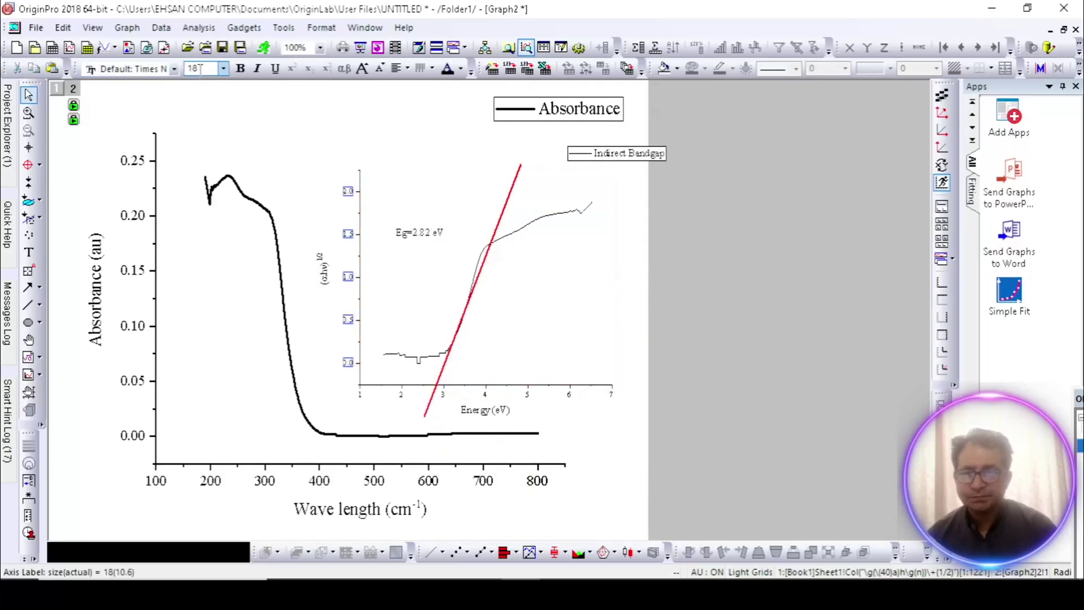
key("BackSpace")
key("BackSpace")
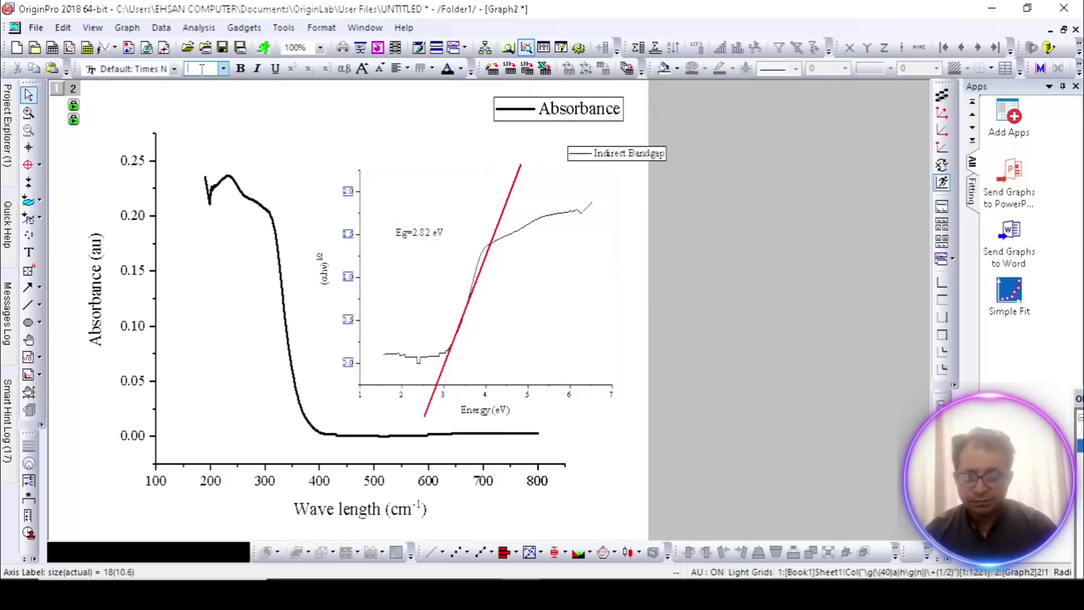
type("28")
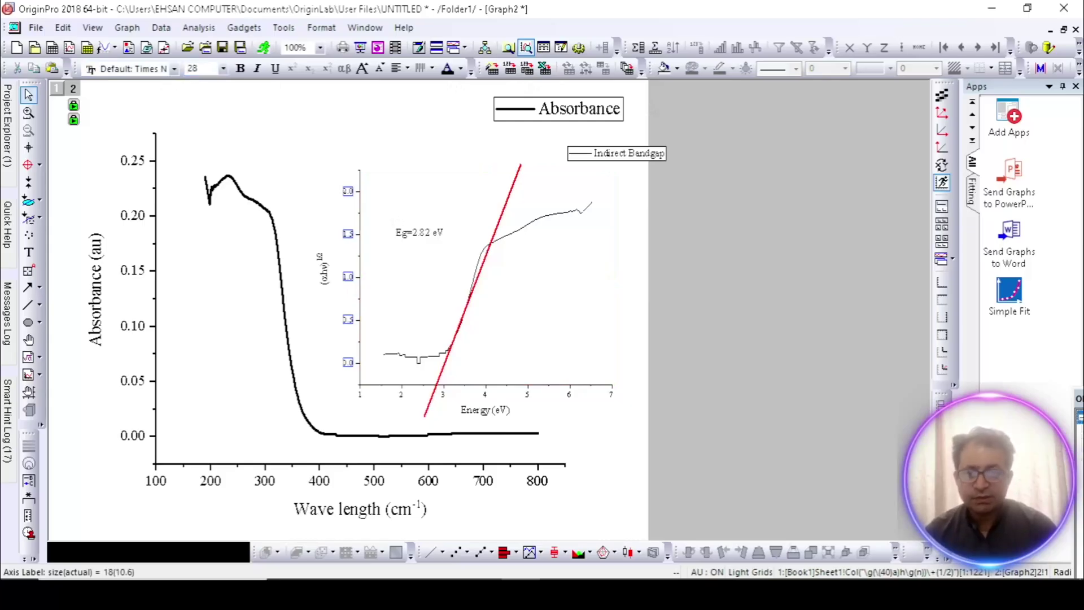
key("Return")
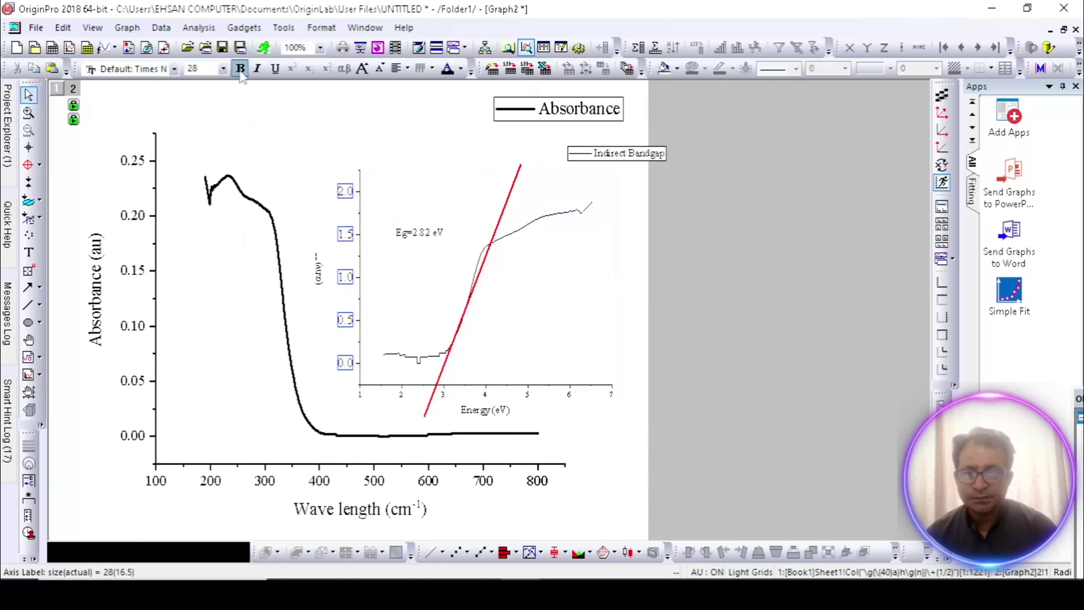
Set the font size of the inset graph's (αhν)^1/2 and Energy (eV) axis titles to 32
left_click(317, 269)
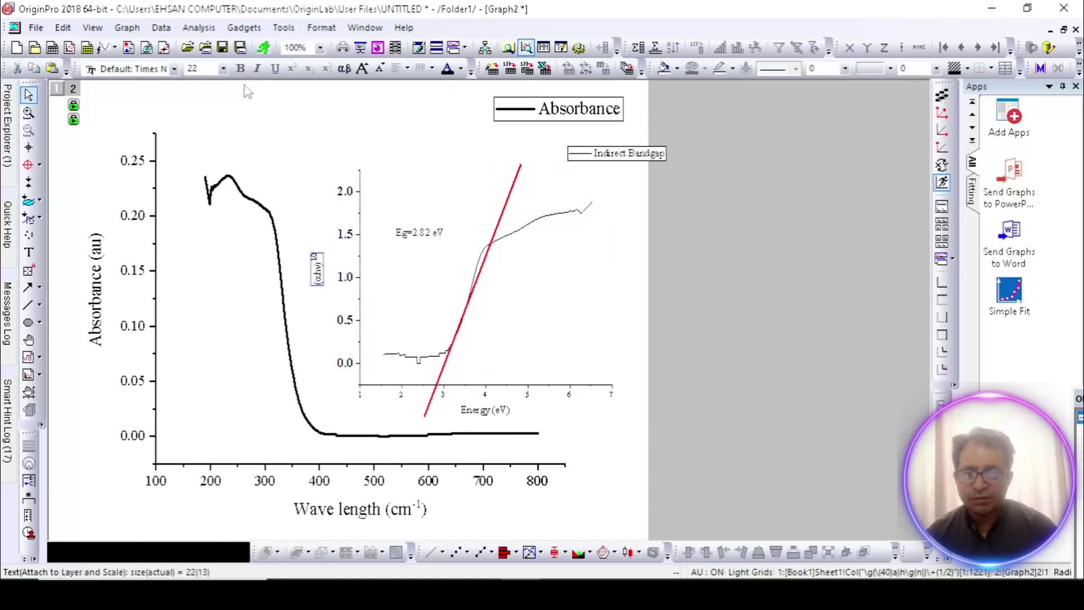
type("32")
key("Return")
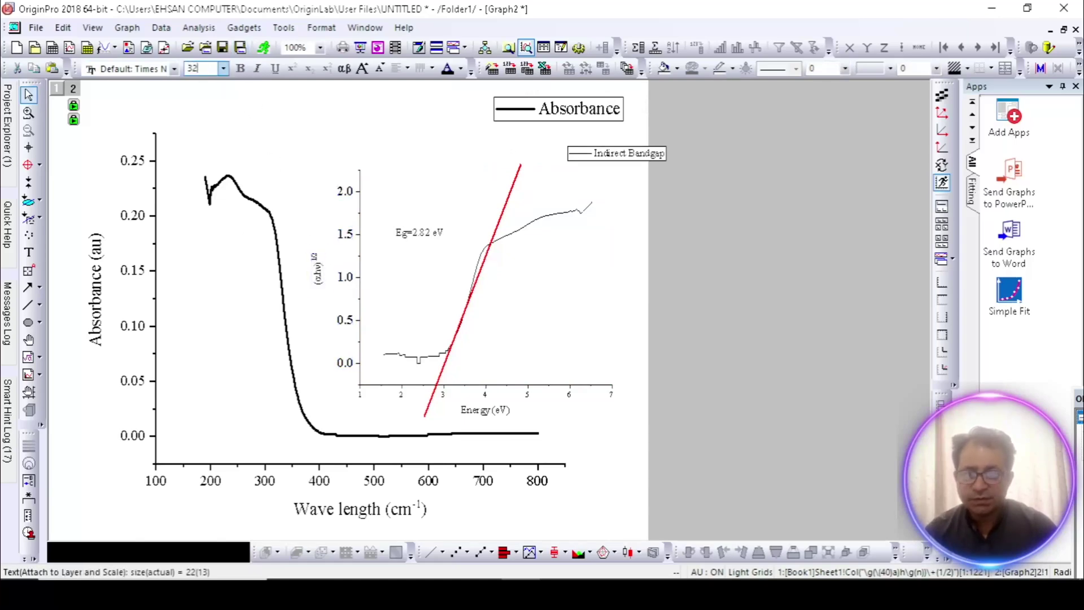
left_click(494, 416)
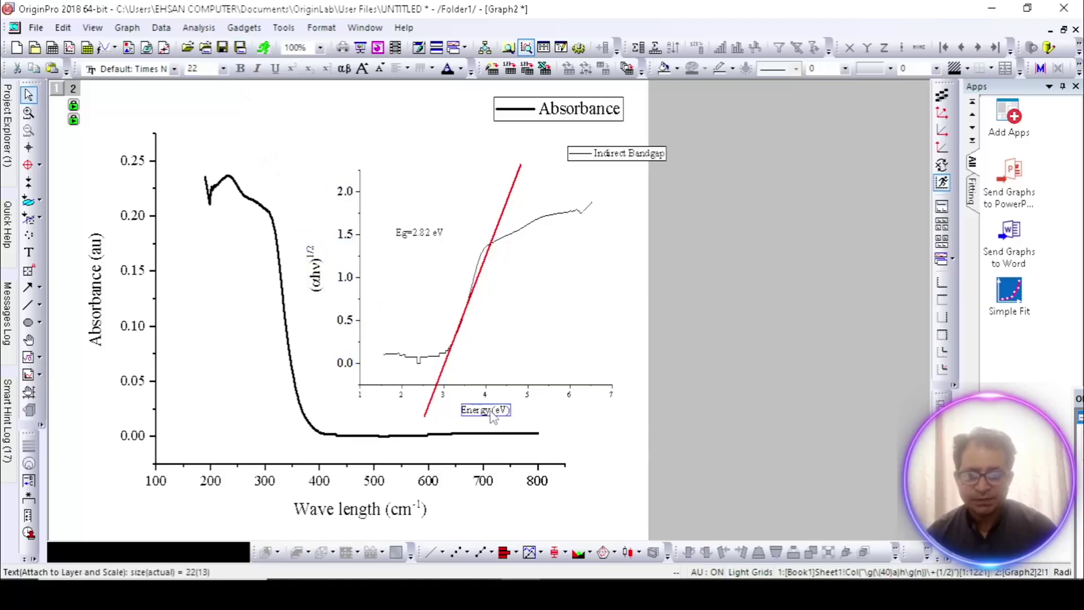
left_click(198, 69)
type("32")
key("Return")
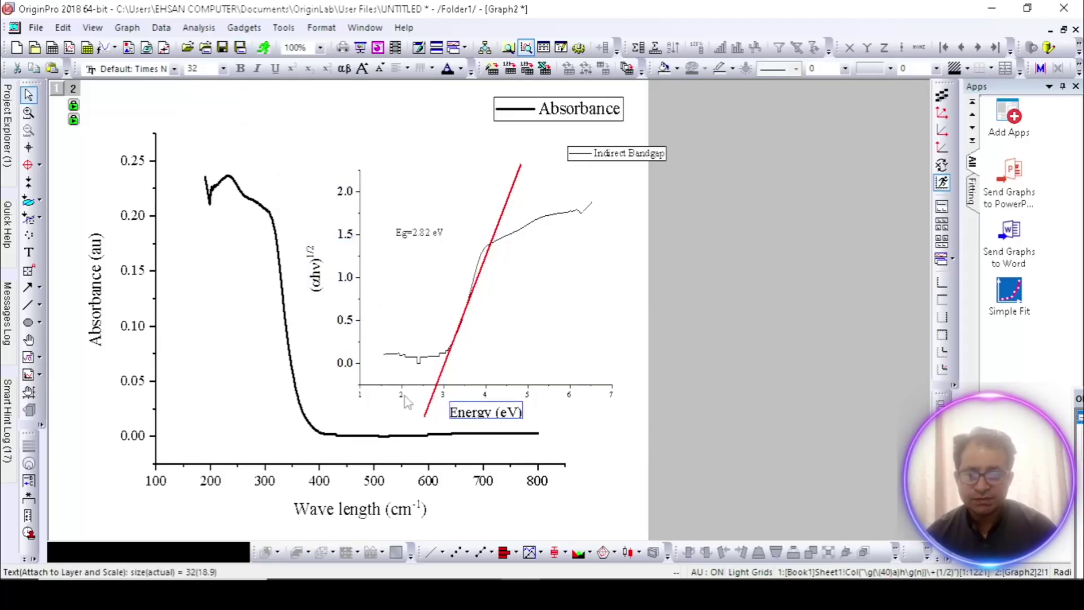